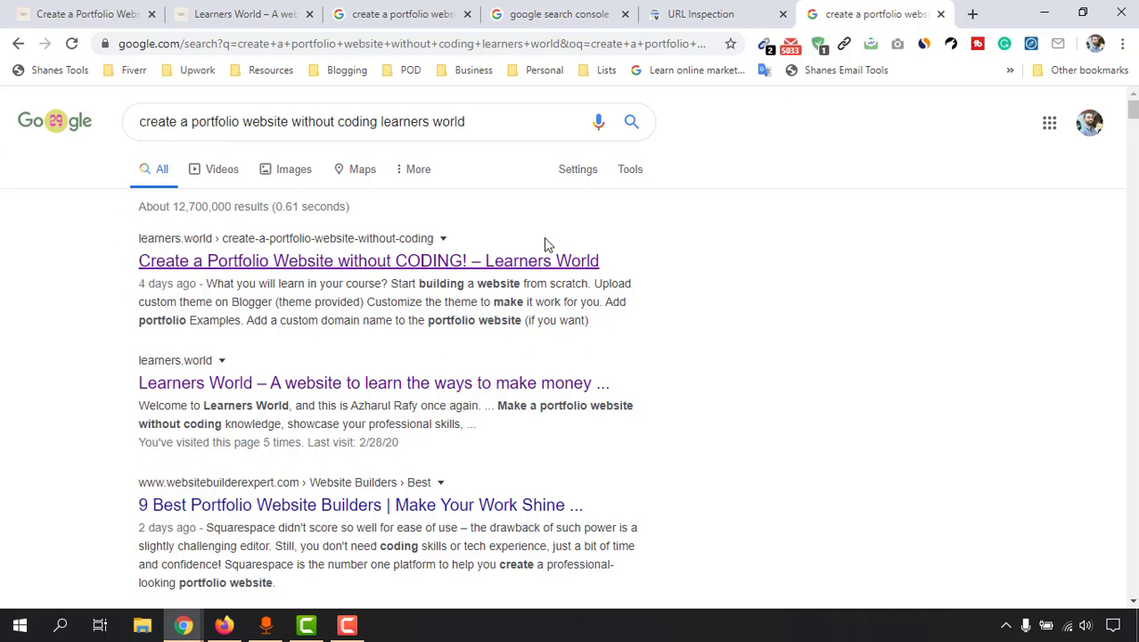
Step: Check the URL inspection of the create-a-portfolio-website-without-coding page in Search Console and return to the Google results for it
{"action": "left_click", "coordinate": [700, 13]}
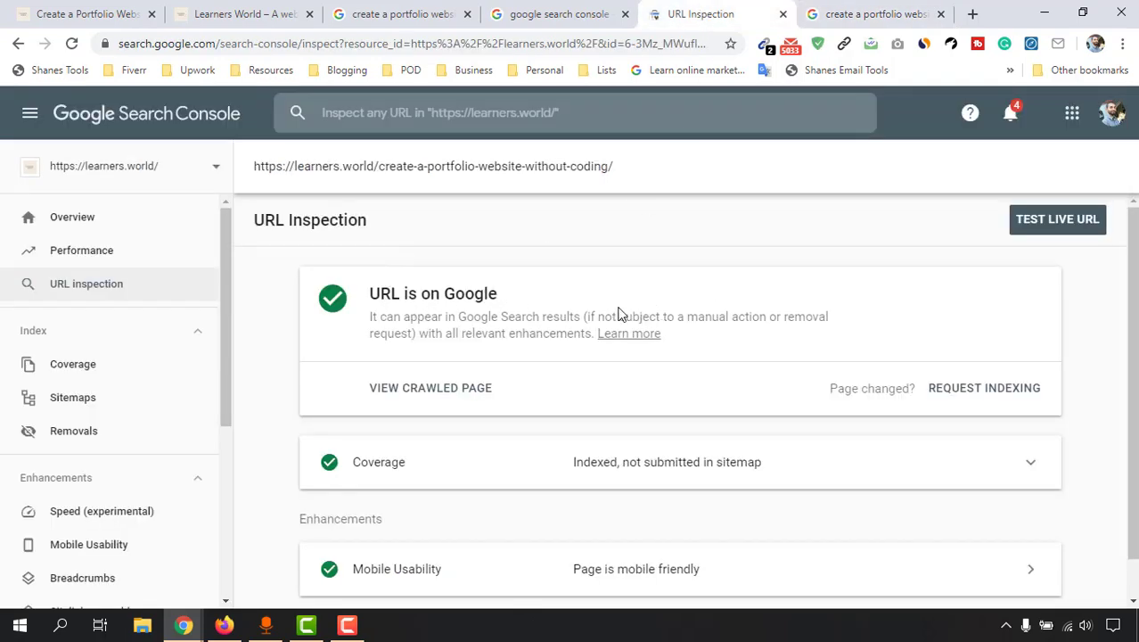
{"action": "left_click", "coordinate": [844, 12]}
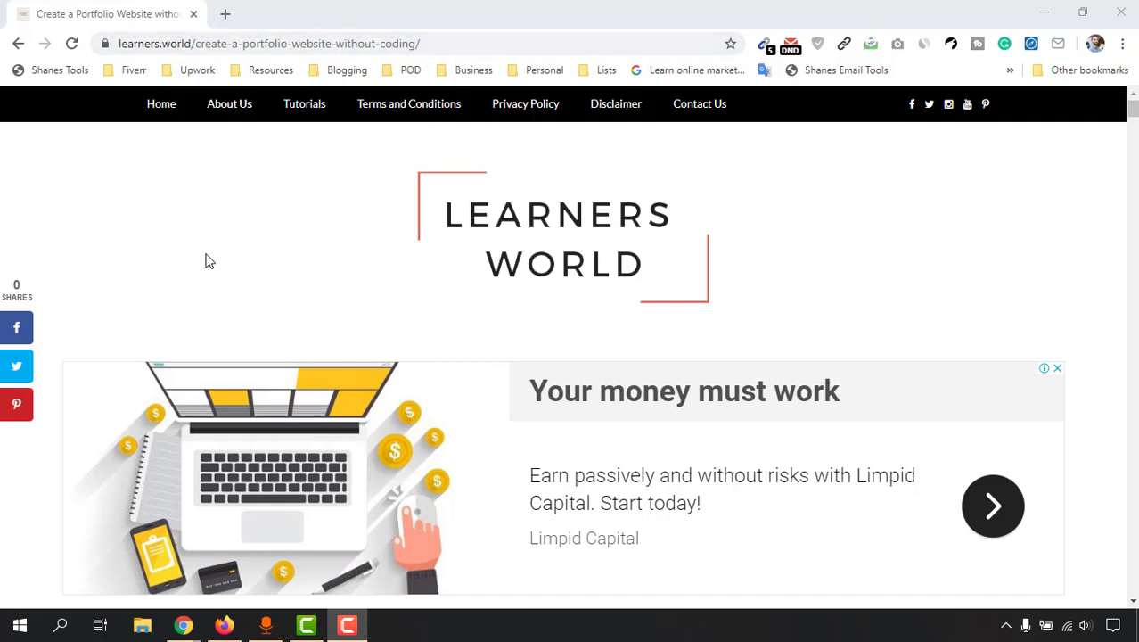
Step: Look through the portfolio website blog post on learners.world and return to its beginning
{"action": "scroll", "coordinate": [142, 354], "scroll_direction": "down", "scroll_amount": 20}
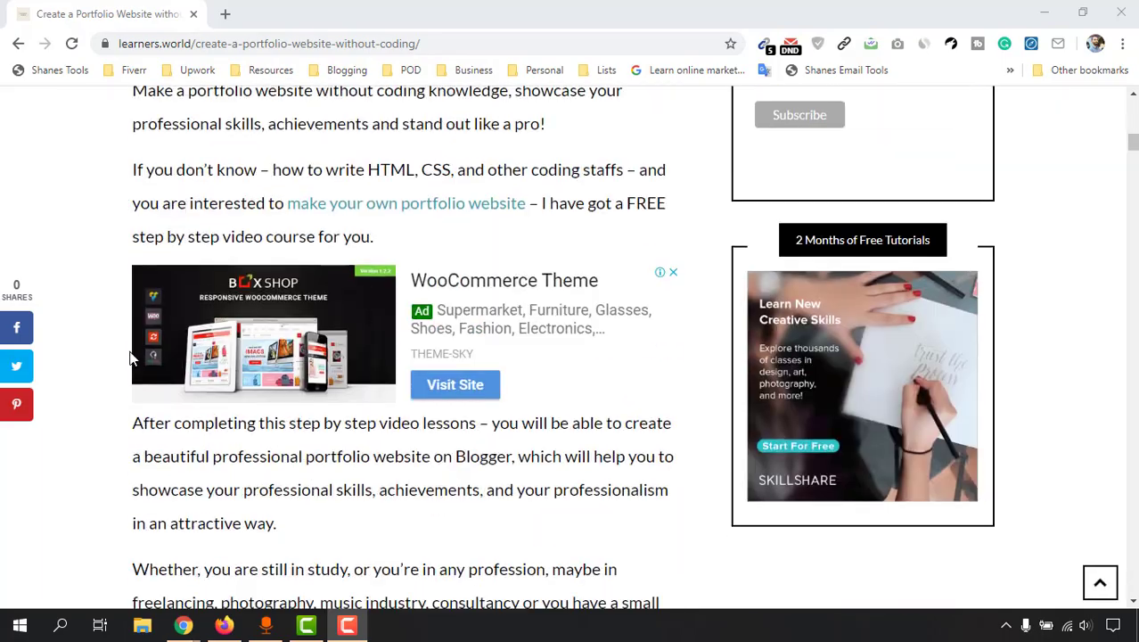
{"action": "scroll", "coordinate": [178, 361], "scroll_direction": "down", "scroll_amount": 5}
{"action": "scroll", "coordinate": [240, 315], "scroll_direction": "up", "scroll_amount": 20}
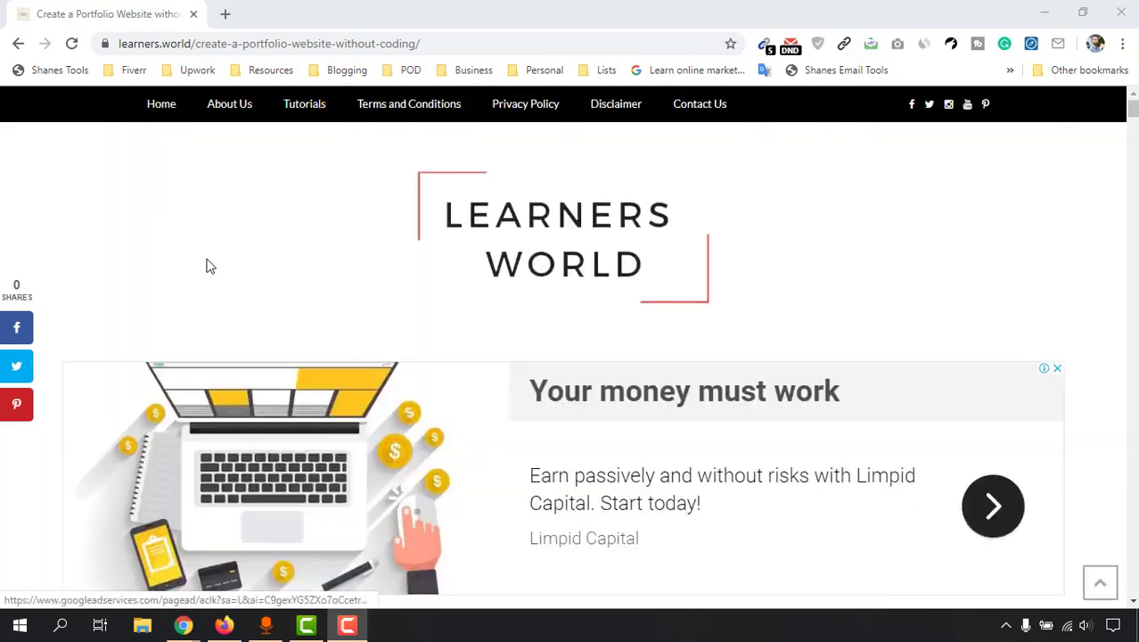
Step: Open the Learners World home page in a separate tab and look through its posts down to the data entry tutorial
{"action": "middle_click", "coordinate": [162, 107]}
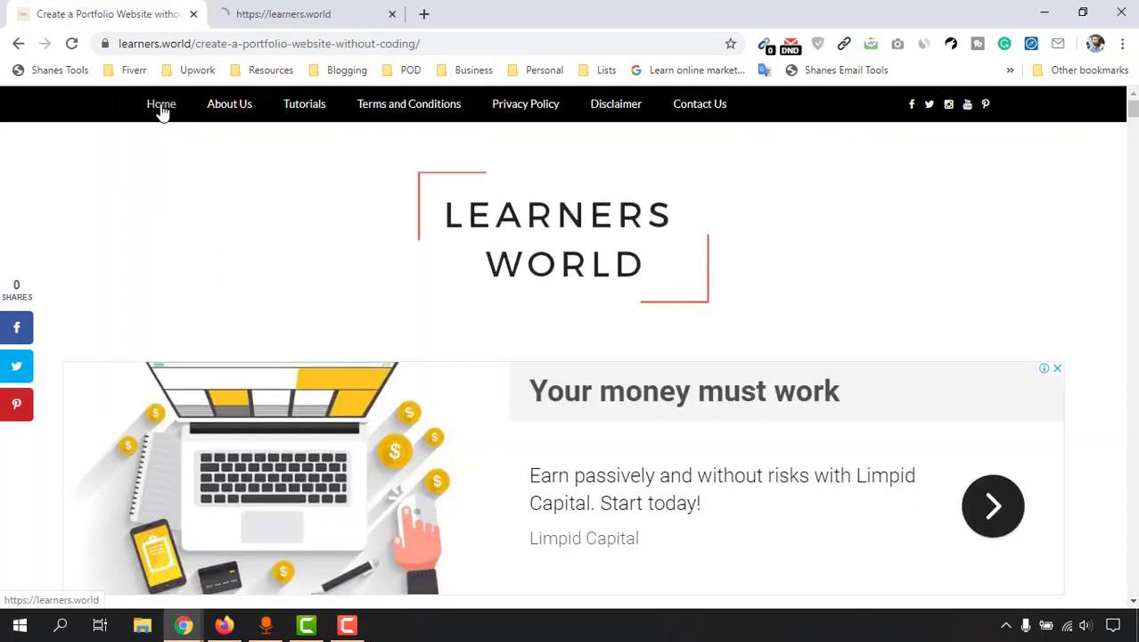
{"action": "left_click", "coordinate": [270, 7]}
{"action": "scroll", "coordinate": [274, 402], "scroll_direction": "down", "scroll_amount": 6}
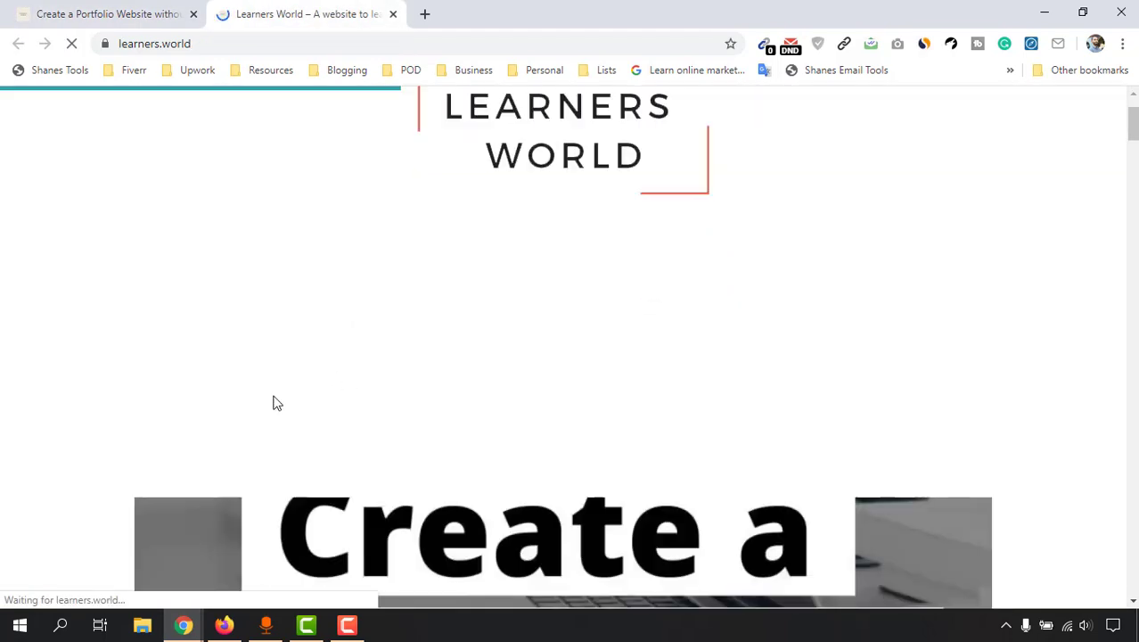
{"action": "scroll", "coordinate": [305, 406], "scroll_direction": "down", "scroll_amount": 10}
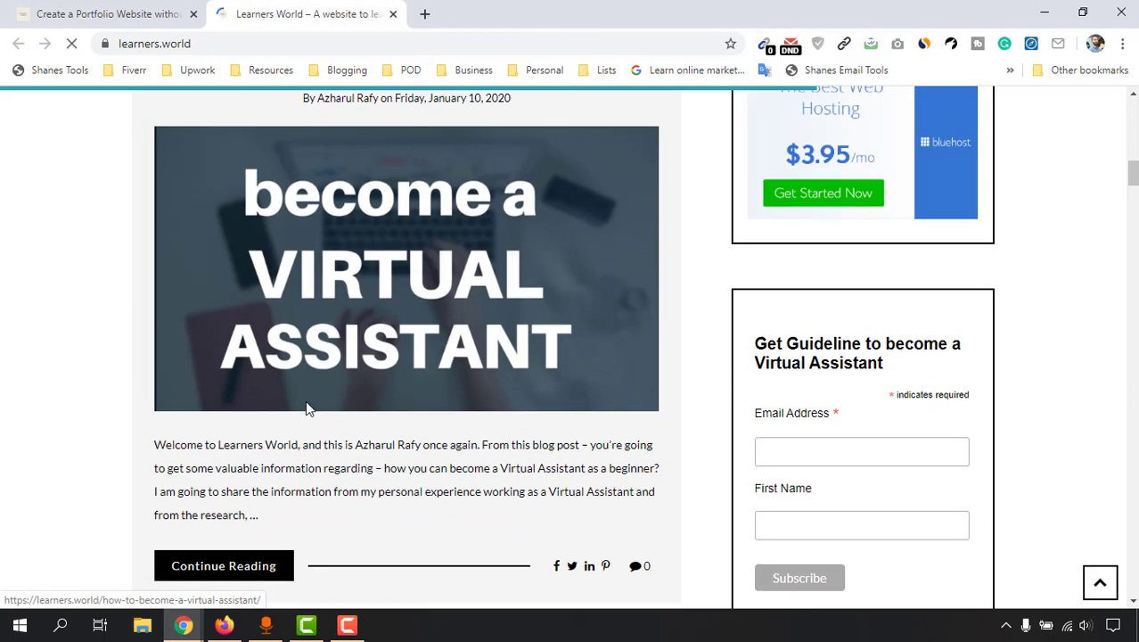
{"action": "scroll", "coordinate": [239, 406], "scroll_direction": "down", "scroll_amount": 5}
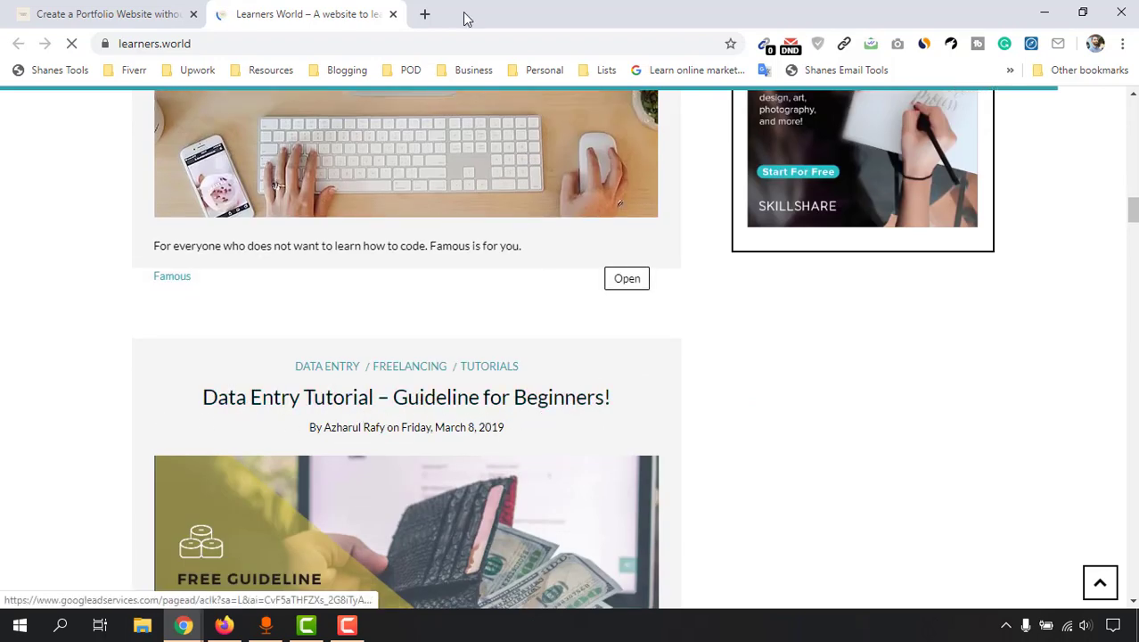
Step: Search Google in a new tab for "data entry tutorial for beginners learners world"
{"action": "left_click", "coordinate": [432, 9]}
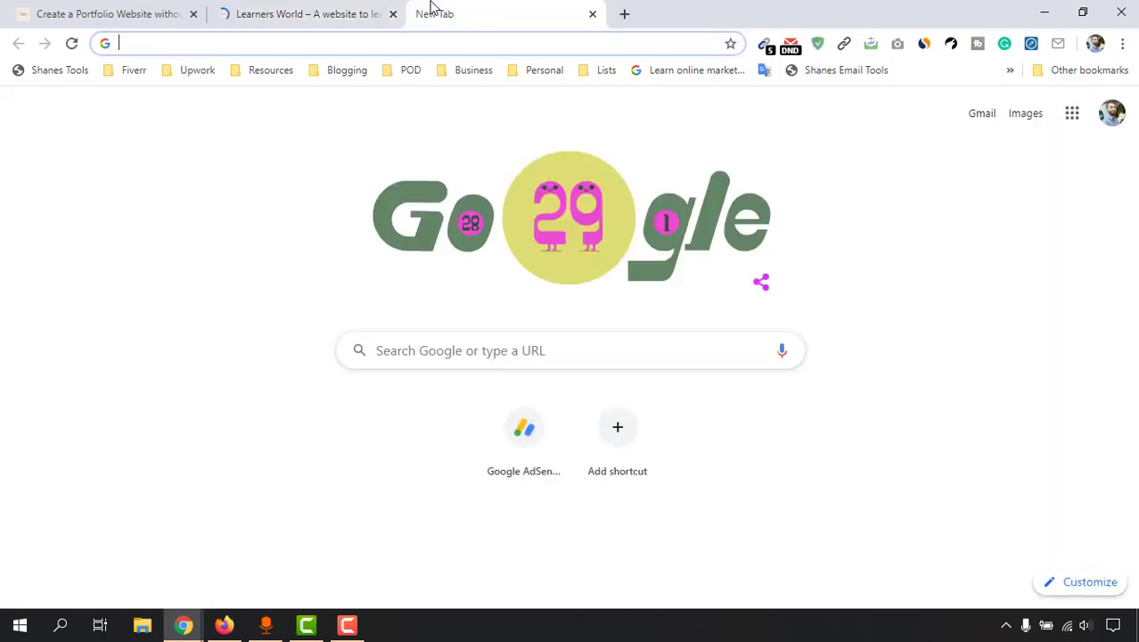
{"action": "left_click", "coordinate": [373, 10]}
{"action": "left_click", "coordinate": [453, 11]}
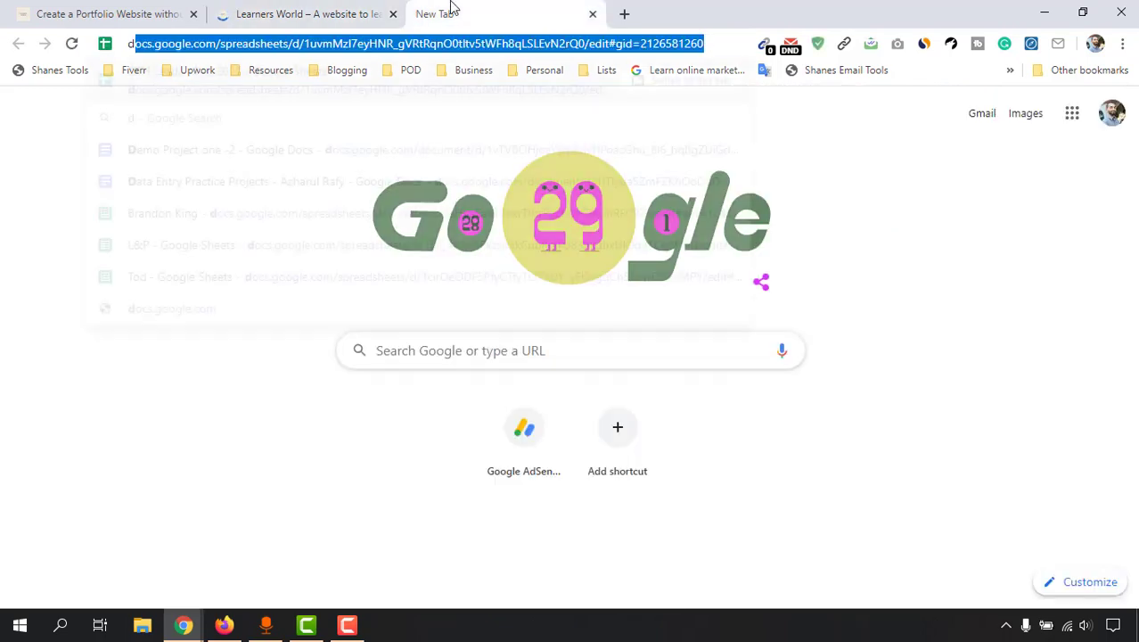
{"action": "type", "text": "data ne"}
{"action": "key", "text": "BackSpace"}
{"action": "key", "text": "BackSpace"}
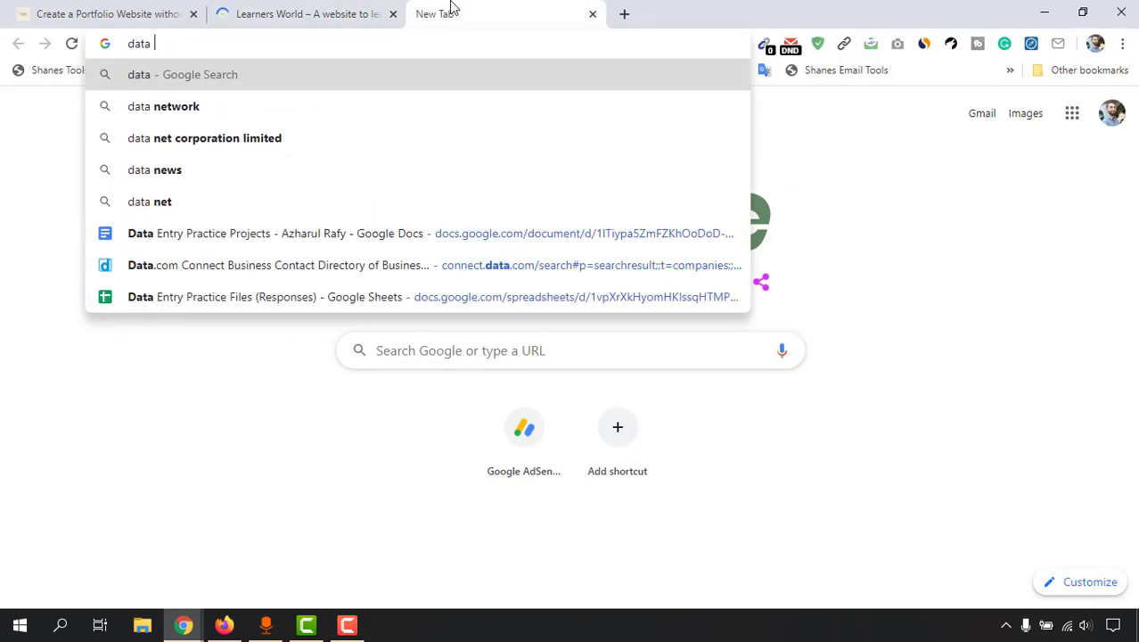
{"action": "type", "text": "entry tutor"}
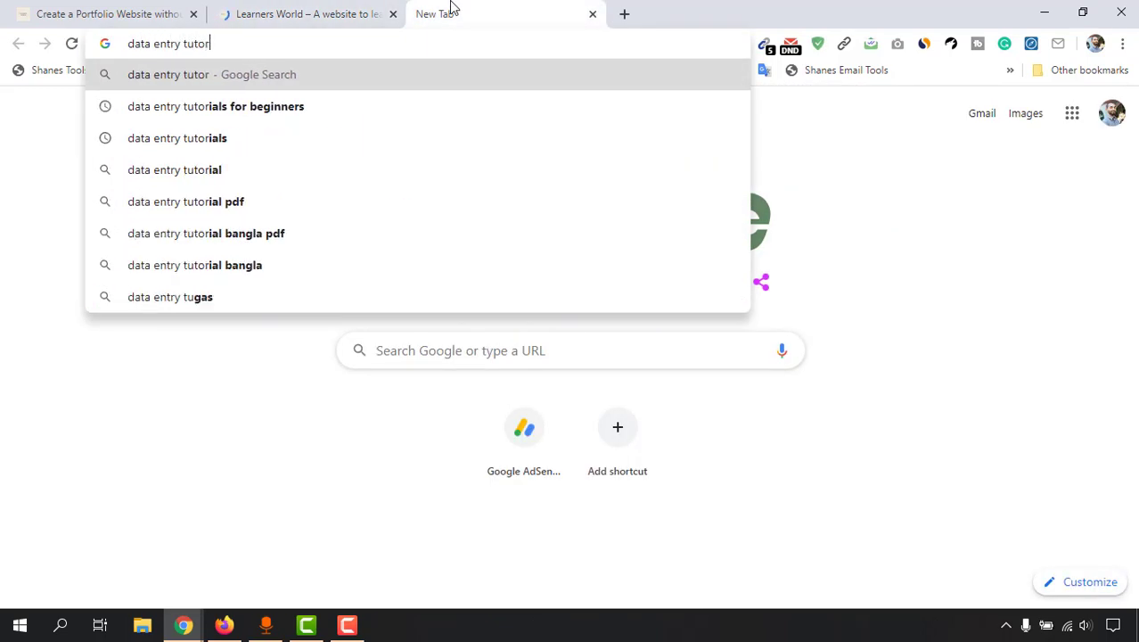
{"action": "type", "text": "ial for beginne"}
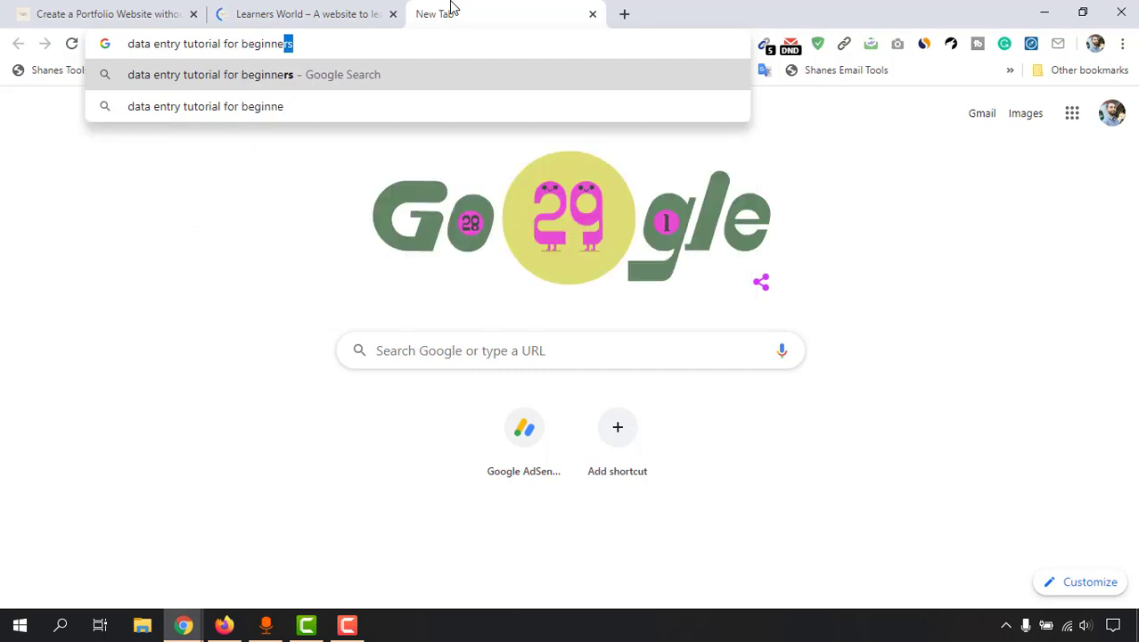
{"action": "type", "text": "rs learn"}
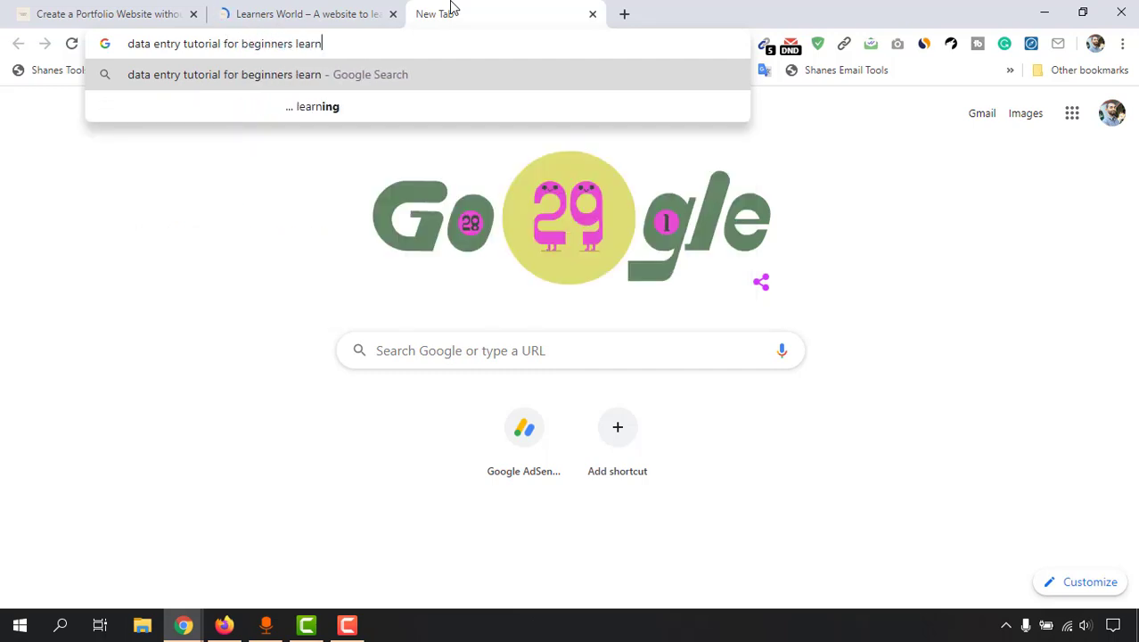
{"action": "type", "text": "ers world"}
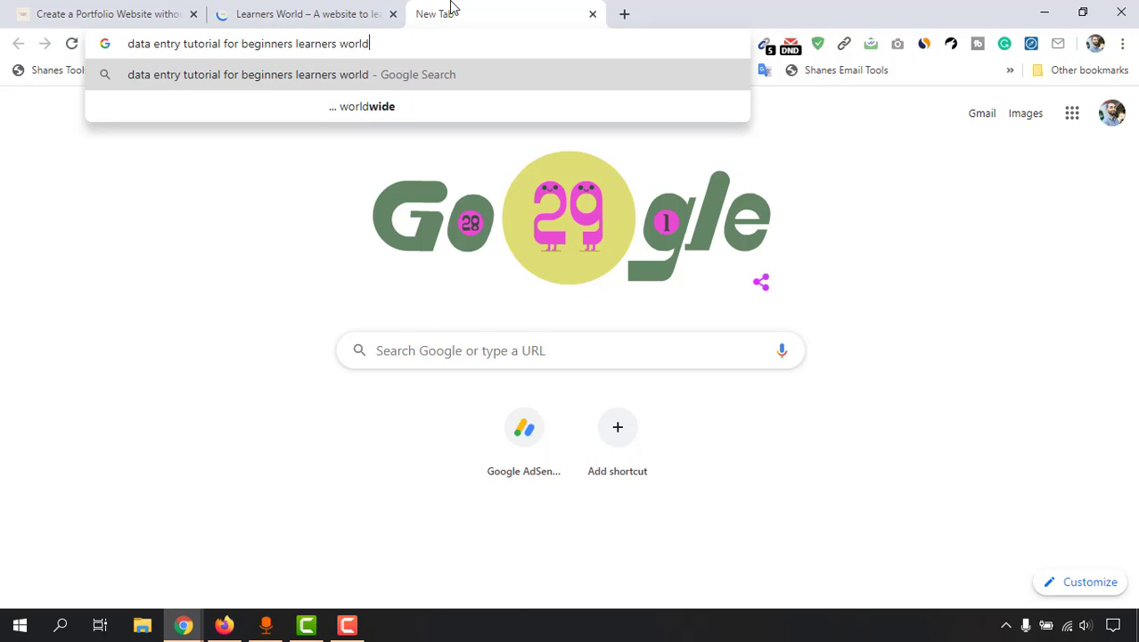
{"action": "key", "text": "Return"}
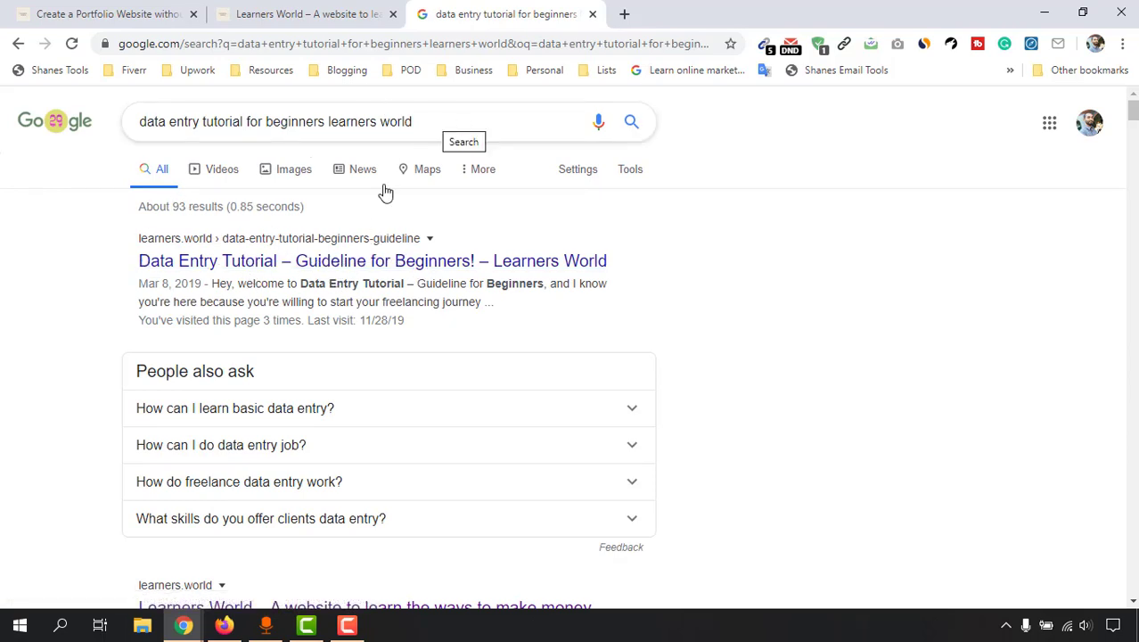
Step: Revisit the Learners World home page and view the title of the portfolio website post
{"action": "left_click", "coordinate": [303, 9]}
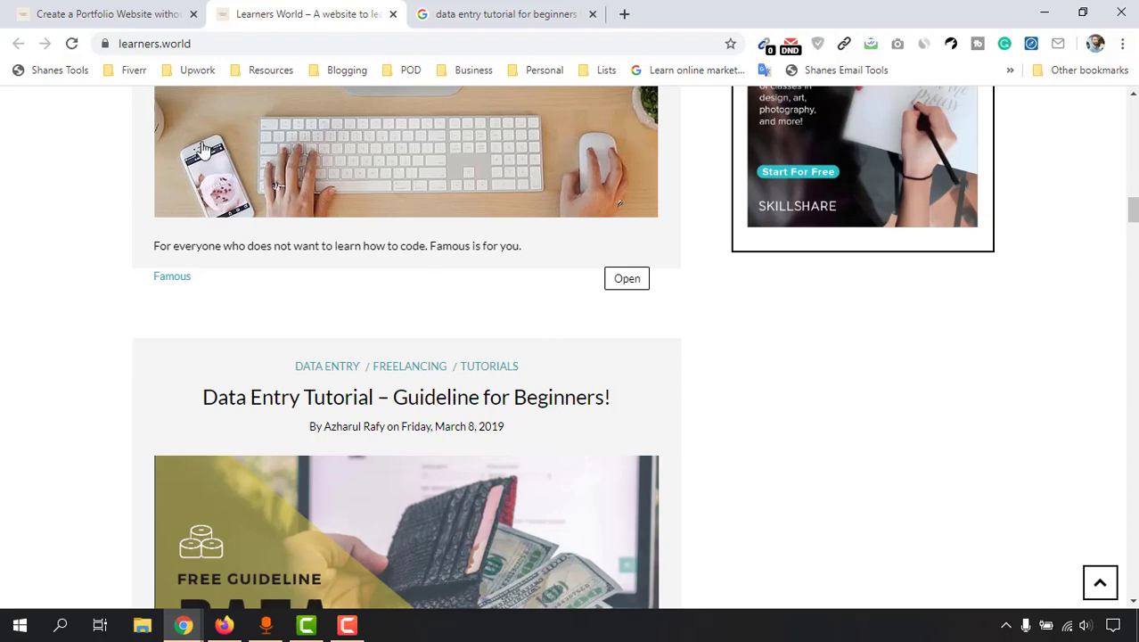
{"action": "left_click", "coordinate": [73, 9]}
{"action": "scroll", "coordinate": [356, 300], "scroll_direction": "down", "scroll_amount": 6}
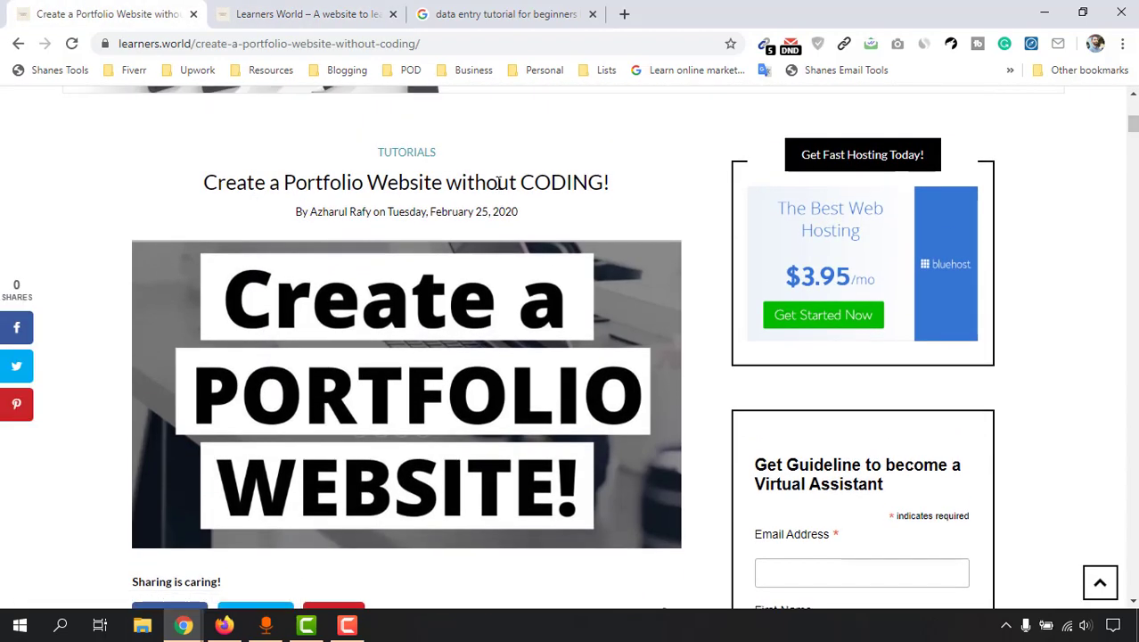
Step: Change the Google search to "create a portfolio website without coding learners world" and run it
{"action": "left_click", "coordinate": [528, 11]}
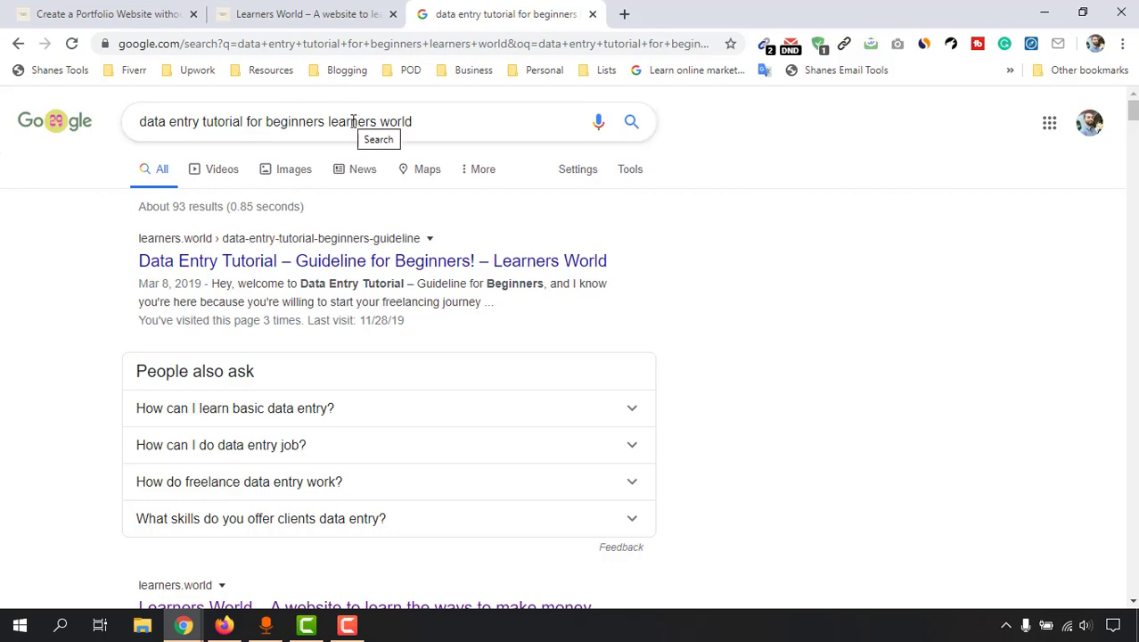
{"action": "left_click_drag", "start_coordinate": [328, 122], "coordinate": [96, 125]}
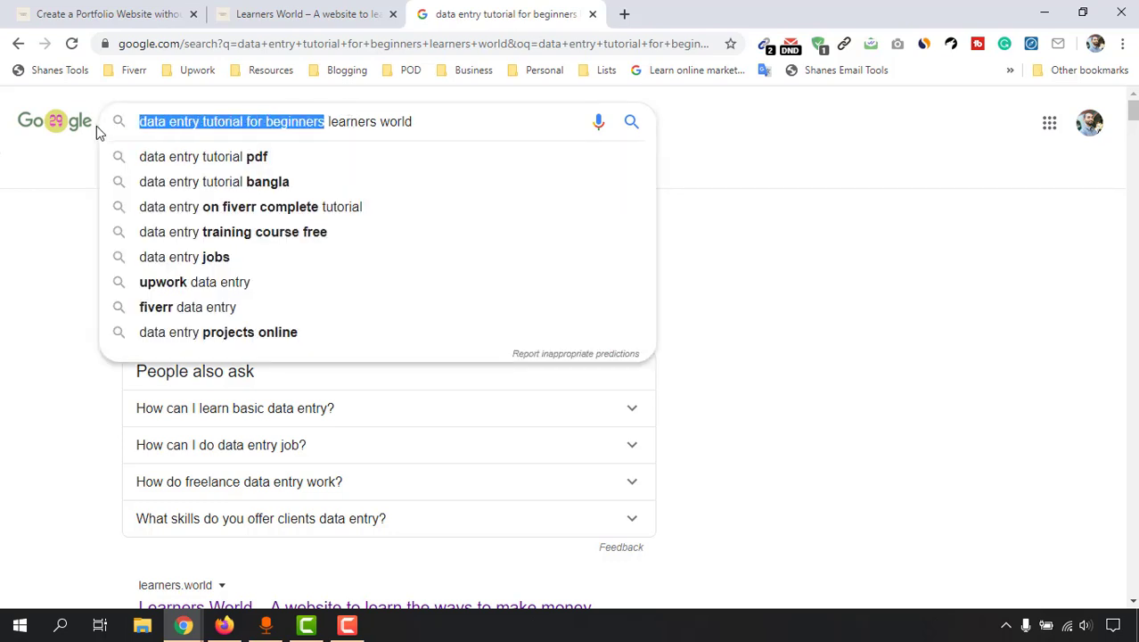
{"action": "type", "text": "create a p"}
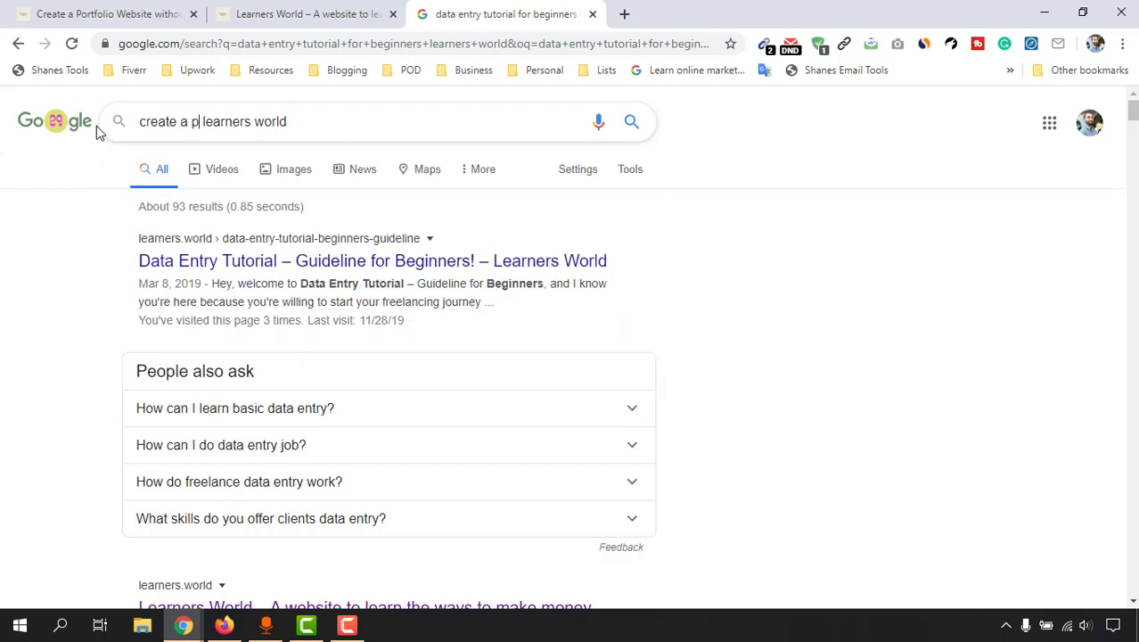
{"action": "type", "text": "ortfolio "}
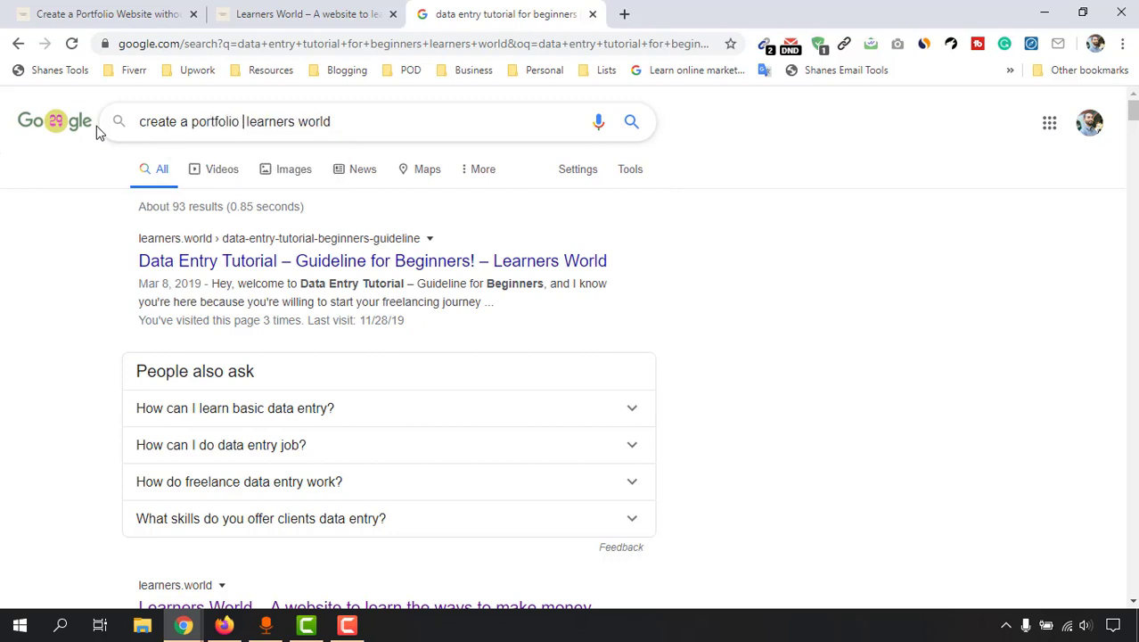
{"action": "type", "text": "website "}
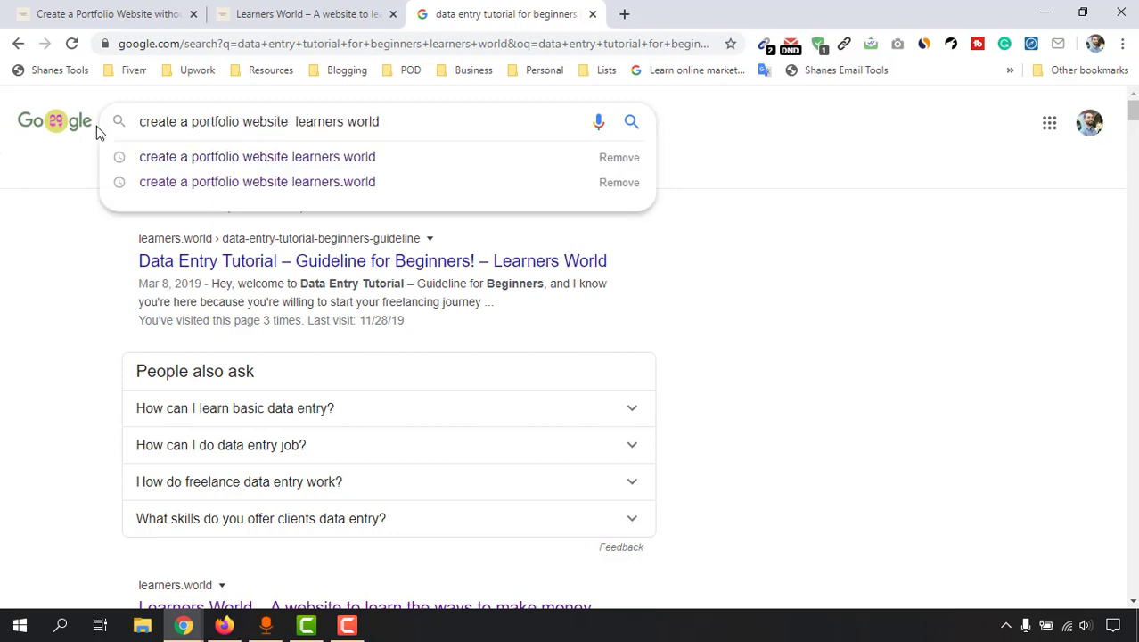
{"action": "type", "text": "without co"}
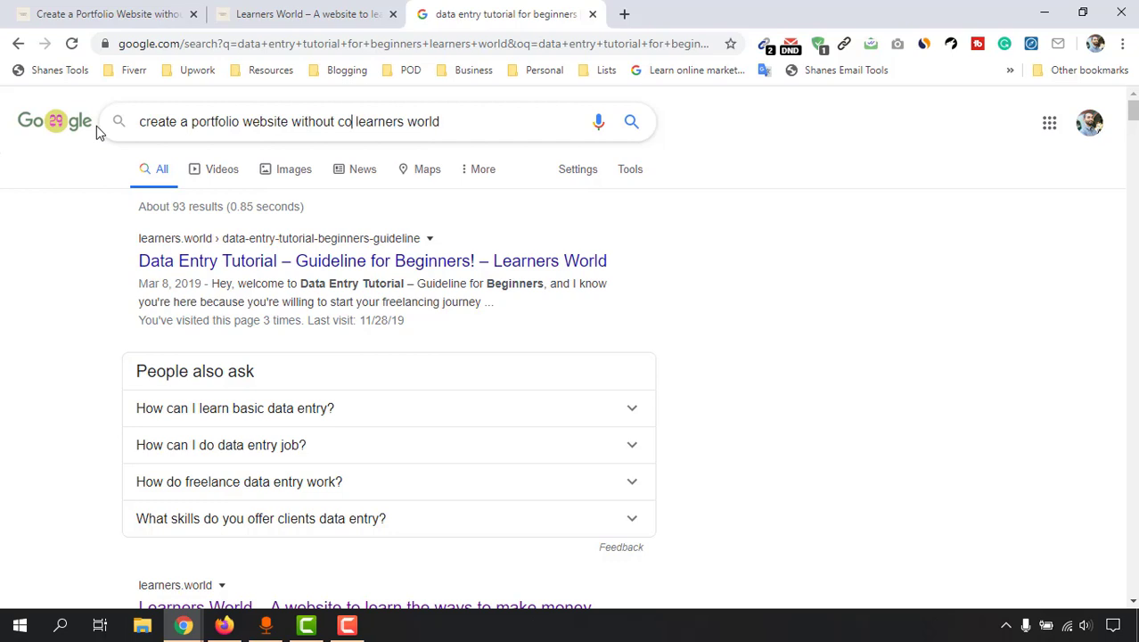
{"action": "type", "text": "ding"}
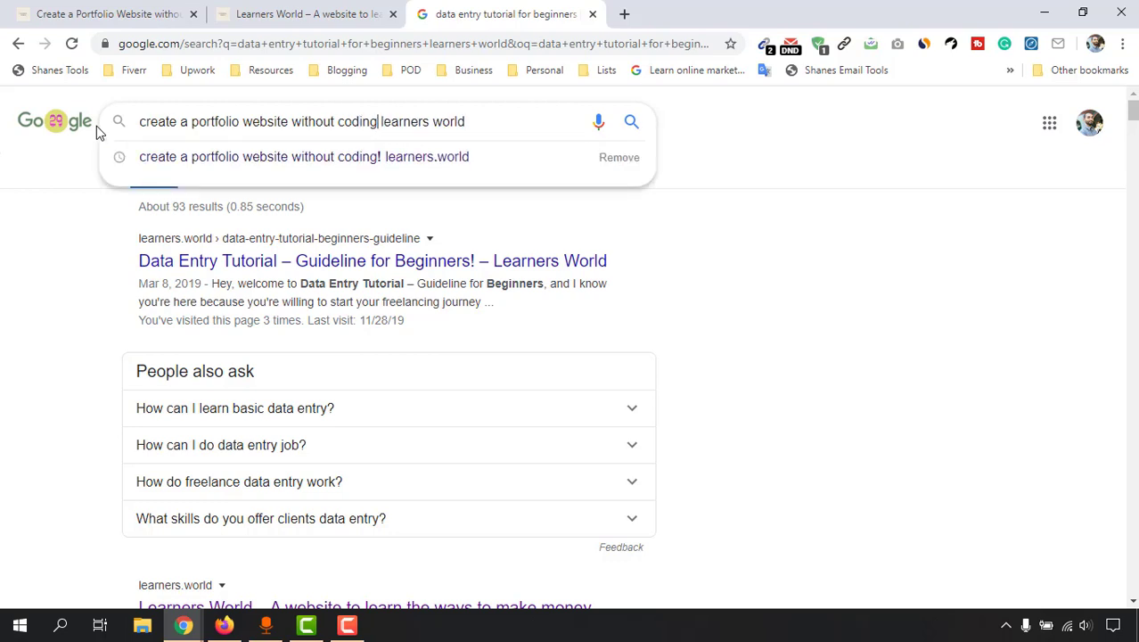
{"action": "key", "text": "Return"}
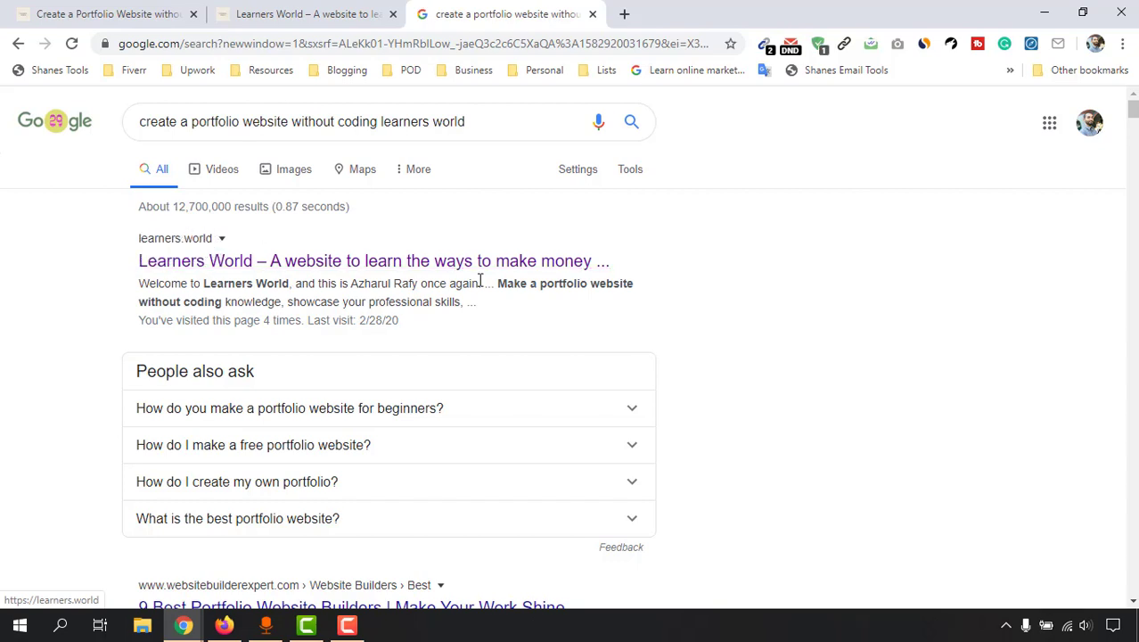
Step: Highlight "Make a portfolio website without coding" in the first result's snippet, and view the result's page in a separate tab before closing it
{"action": "left_click_drag", "start_coordinate": [496, 283], "coordinate": [222, 302]}
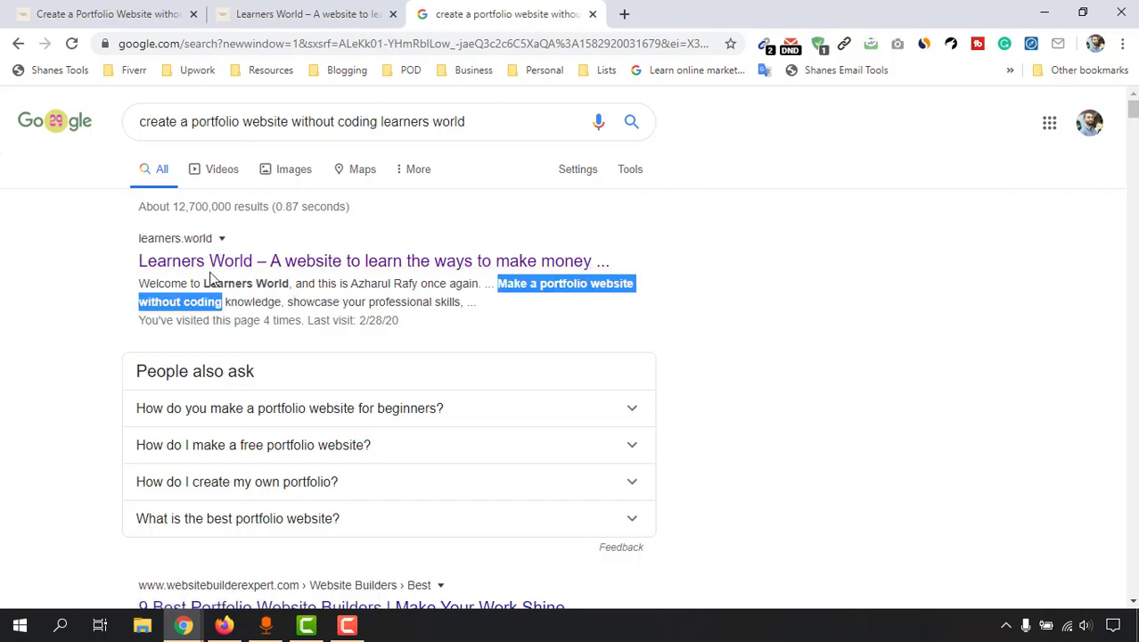
{"action": "middle_click", "coordinate": [210, 267]}
{"action": "left_click", "coordinate": [666, 11]}
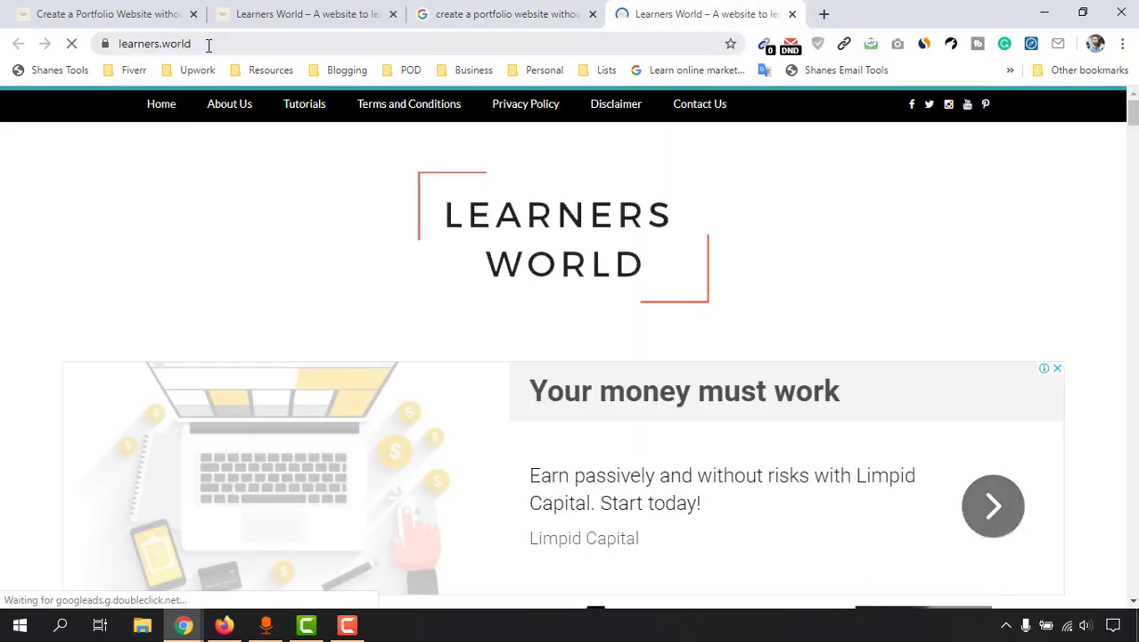
{"action": "left_click", "coordinate": [791, 14]}
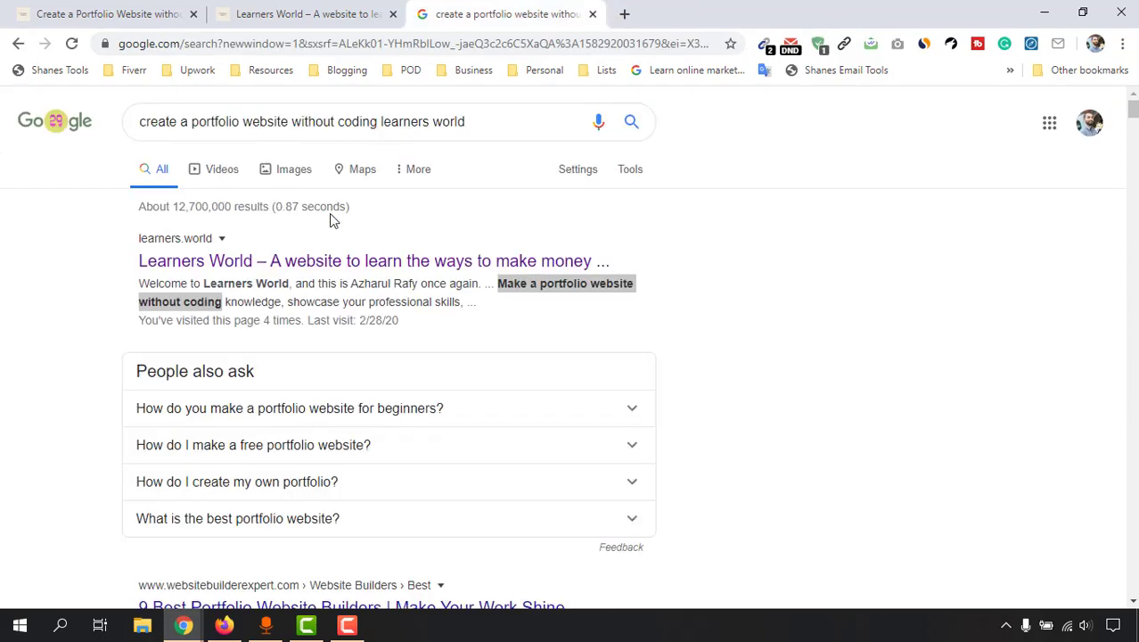
Step: Find the "Create a Portfolio Website without CODING!" post on the already open Learners World home page
{"action": "left_click", "coordinate": [343, 12]}
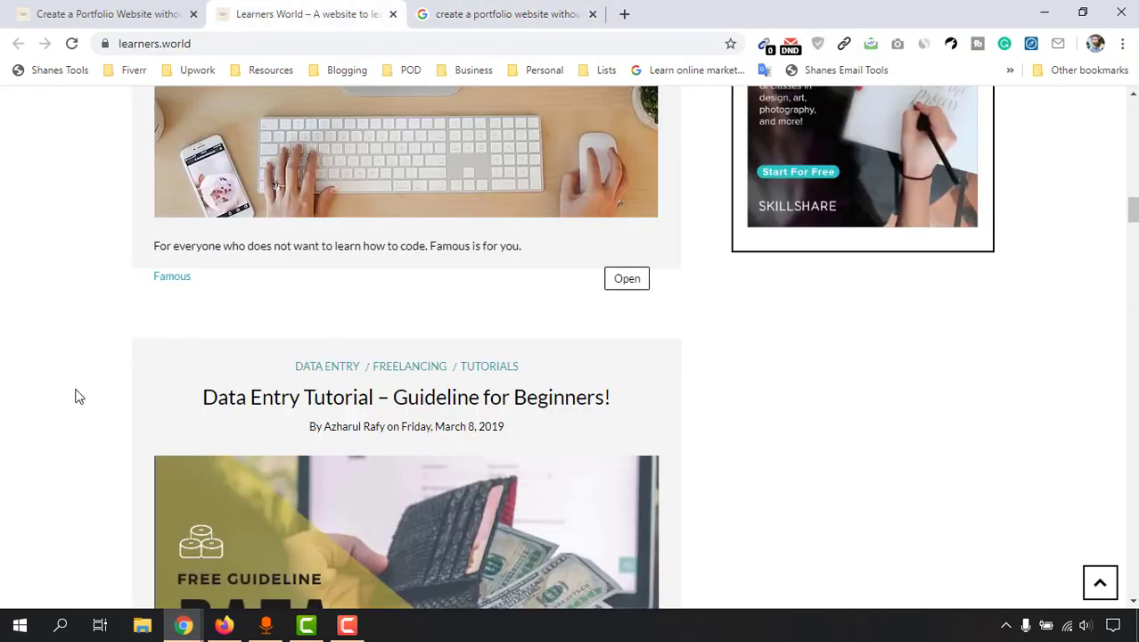
{"action": "scroll", "coordinate": [89, 419], "scroll_direction": "up", "scroll_amount": 10}
{"action": "scroll", "coordinate": [96, 427], "scroll_direction": "up", "scroll_amount": 5}
{"action": "scroll", "coordinate": [112, 436], "scroll_direction": "down", "scroll_amount": 15}
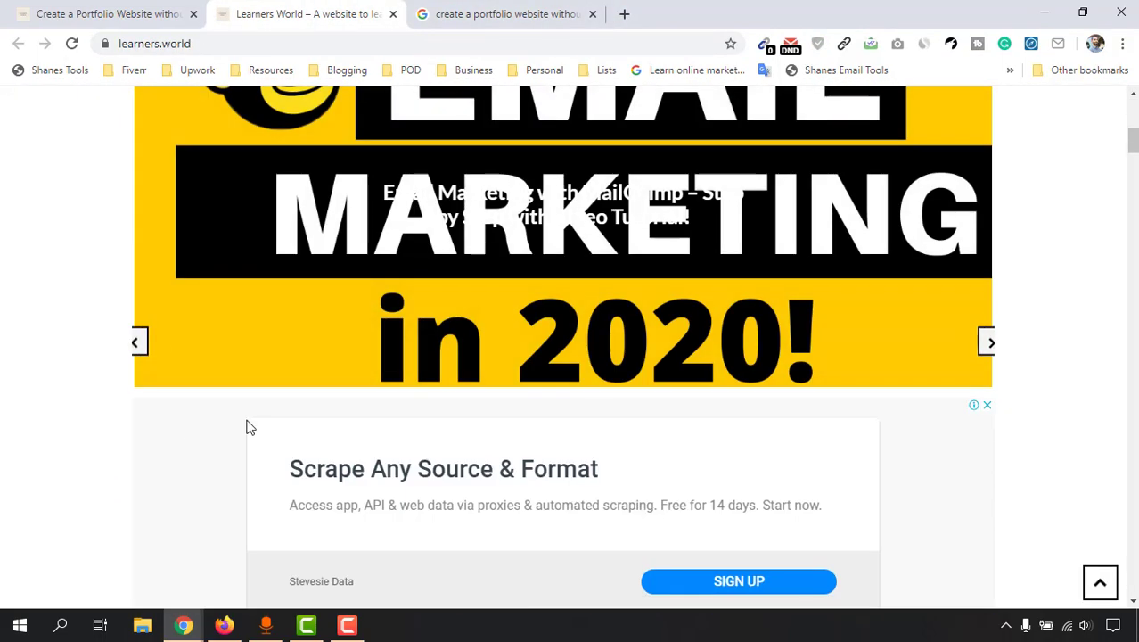
{"action": "scroll", "coordinate": [40, 392], "scroll_direction": "down", "scroll_amount": 11}
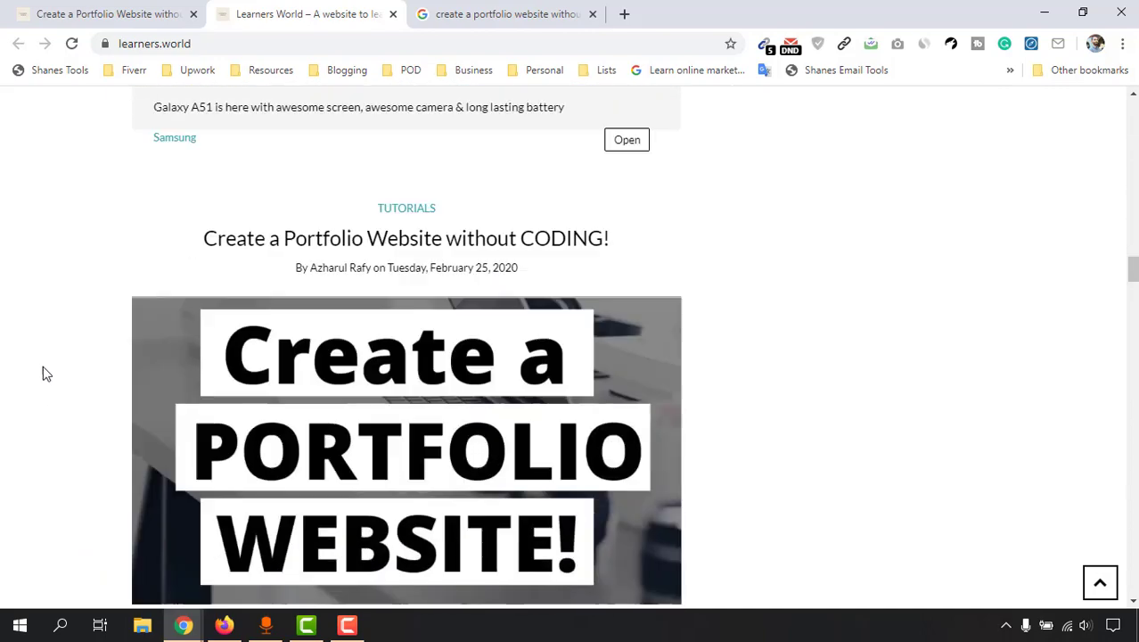
{"action": "scroll", "coordinate": [43, 366], "scroll_direction": "up", "scroll_amount": 1}
{"action": "scroll", "coordinate": [398, 304], "scroll_direction": "down", "scroll_amount": 1}
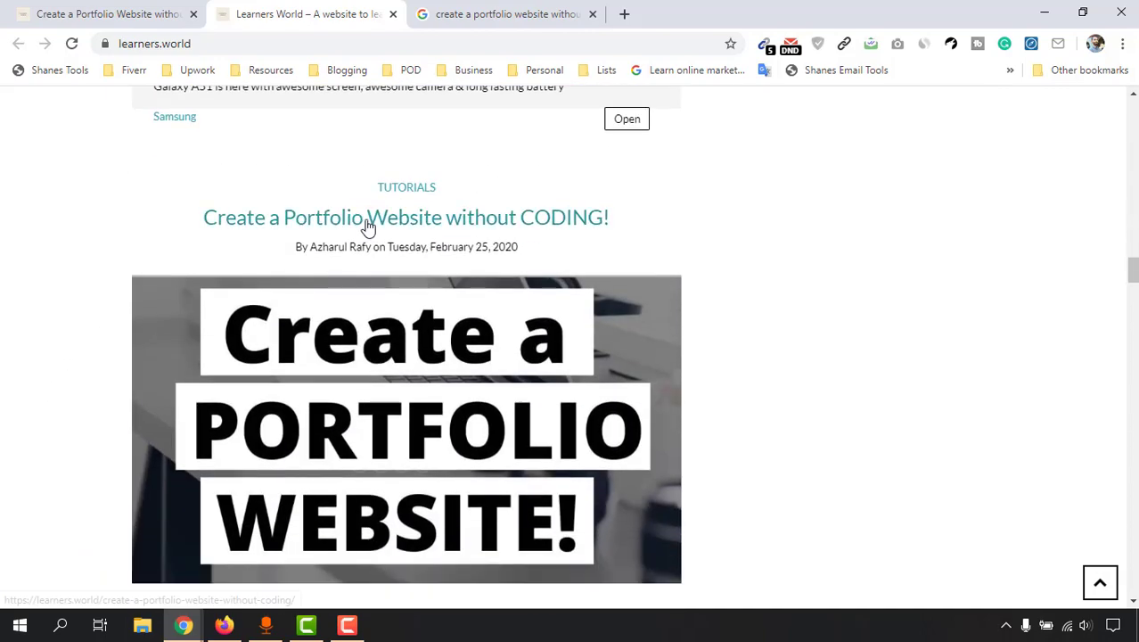
Step: Compare the portfolio post's own page with the Google results for its title
{"action": "left_click", "coordinate": [80, 7]}
{"action": "scroll", "coordinate": [337, 257], "scroll_direction": "up", "scroll_amount": 1}
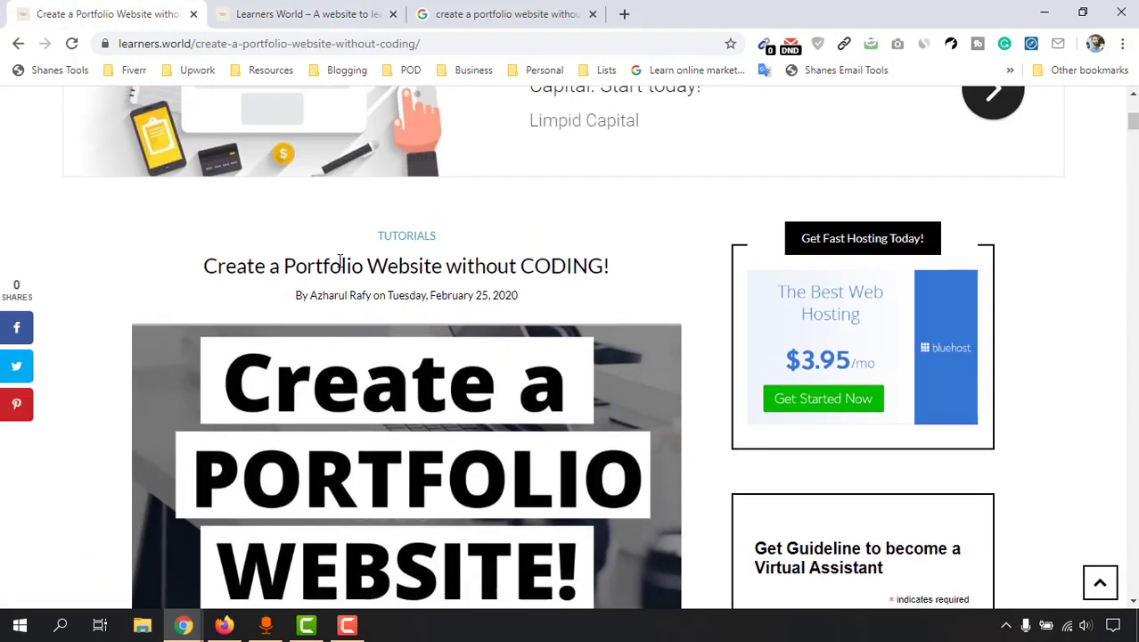
{"action": "left_click", "coordinate": [495, 15]}
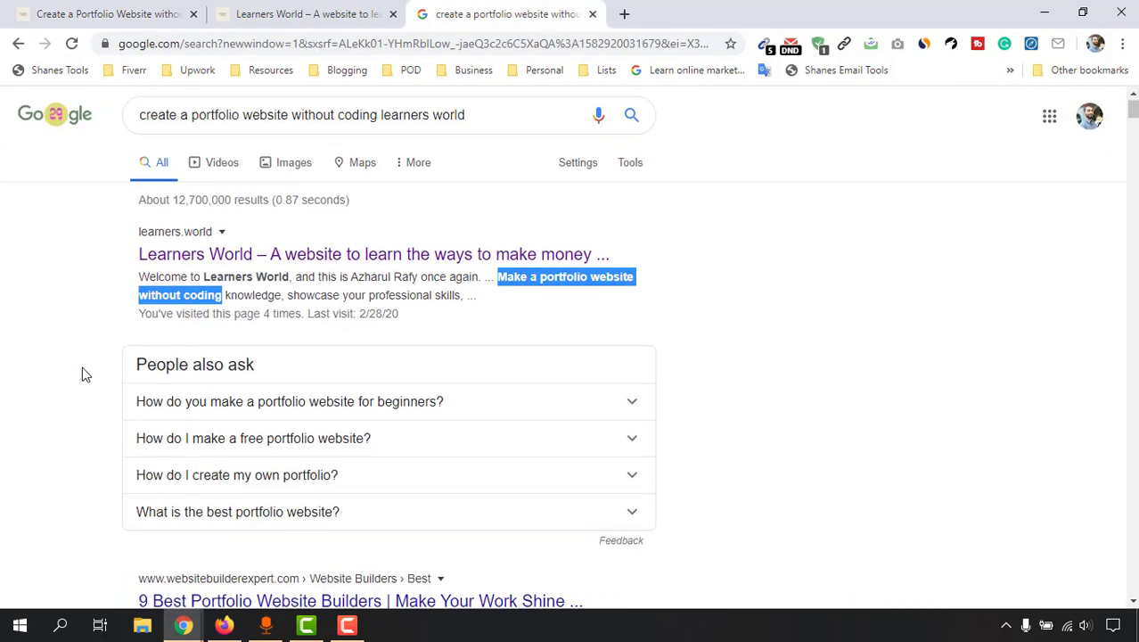
Step: Search the first page of Google results for the text "learners.world" and look through the listed results for the portfolio post
{"action": "scroll", "coordinate": [85, 378], "scroll_direction": "down", "scroll_amount": 3}
{"action": "scroll", "coordinate": [131, 429], "scroll_direction": "down", "scroll_amount": 3}
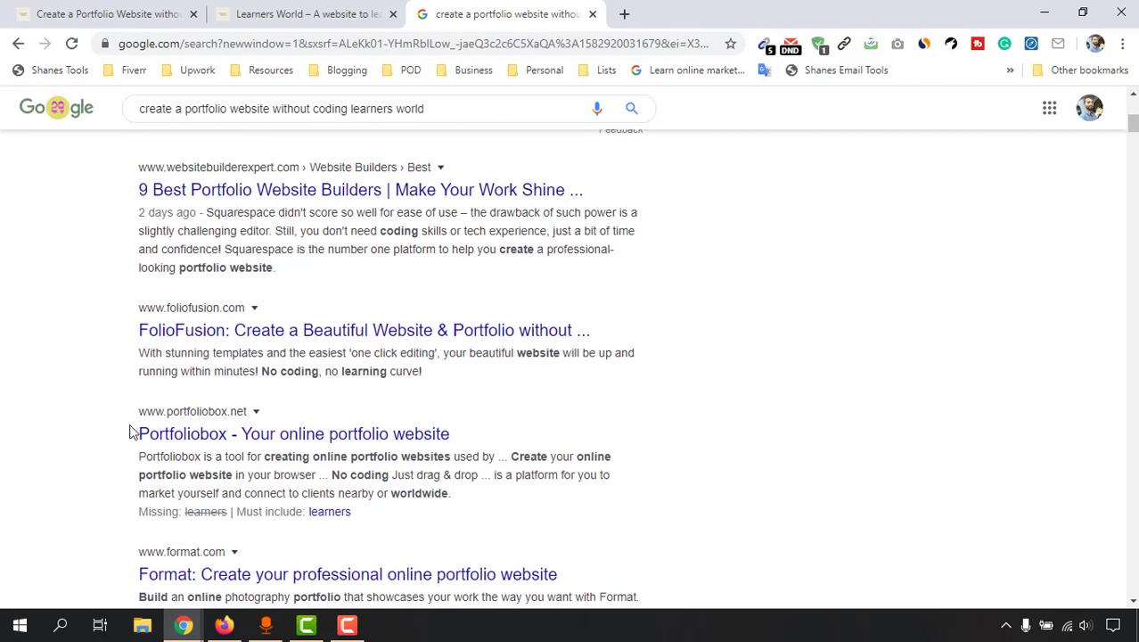
{"action": "key", "text": "ctrl+f"}
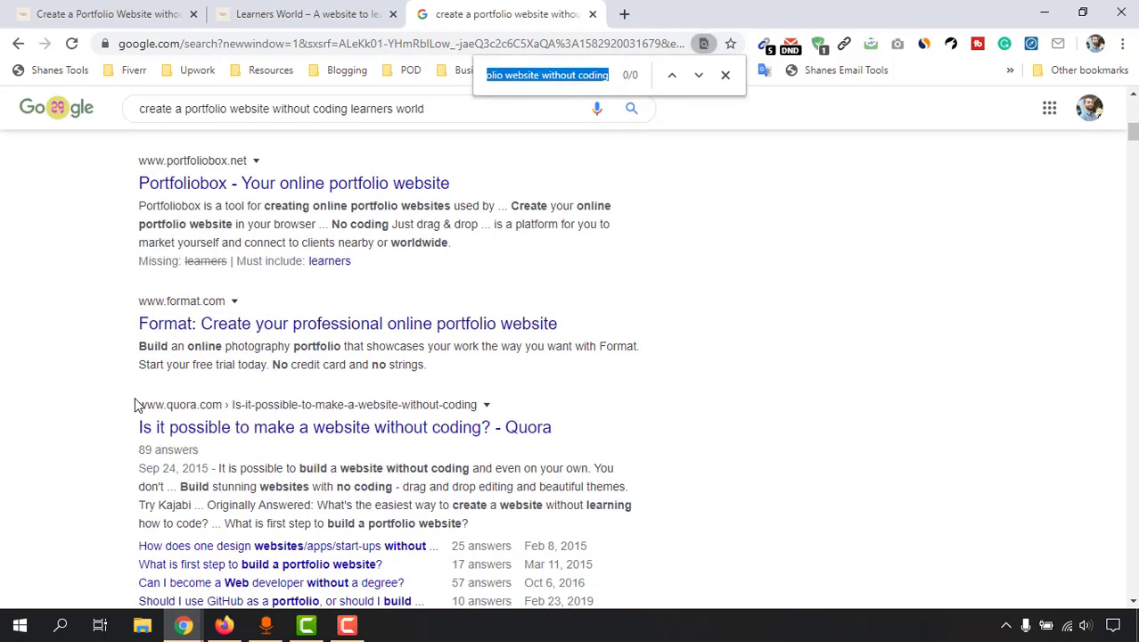
{"action": "key", "text": "Return"}
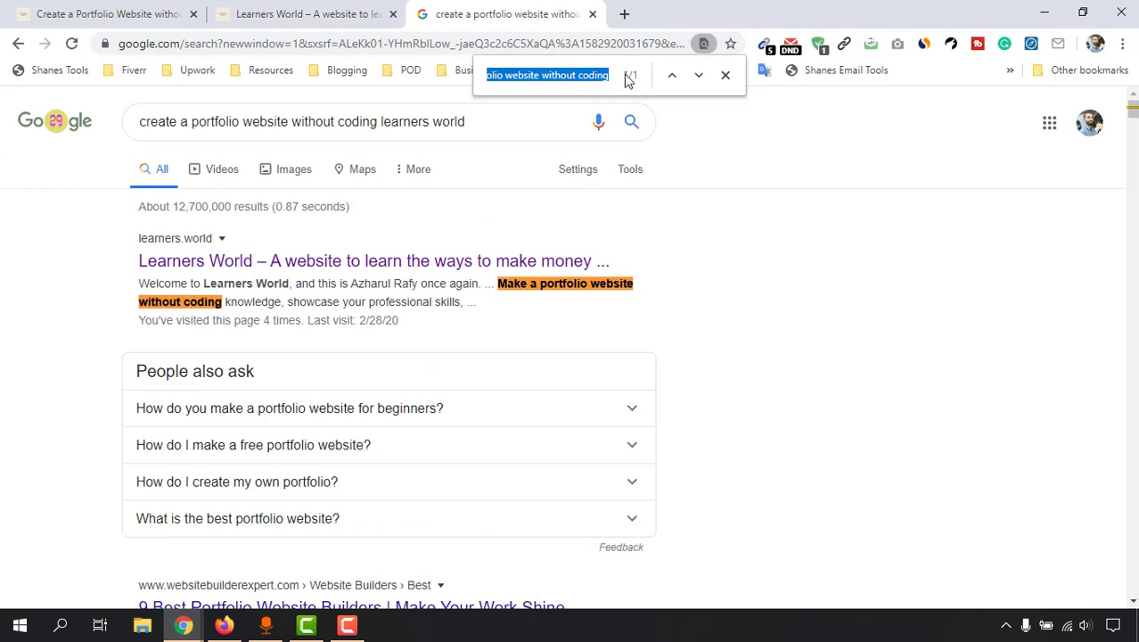
{"action": "type", "text": "learn"}
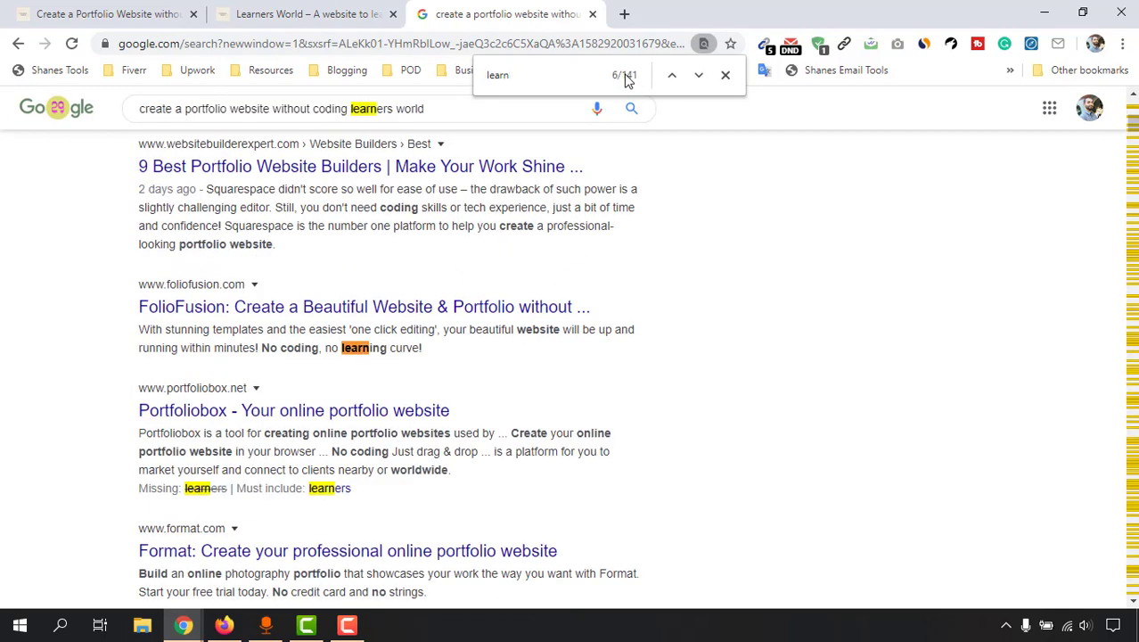
{"action": "type", "text": "ers.world"}
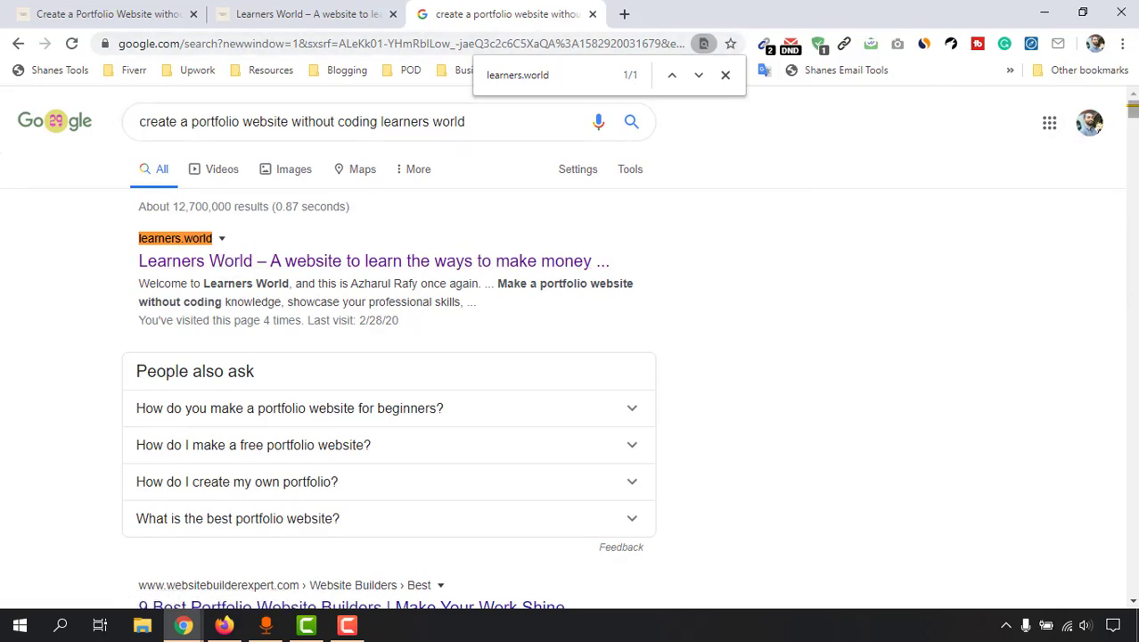
{"action": "scroll", "coordinate": [605, 402], "scroll_direction": "down", "scroll_amount": 20}
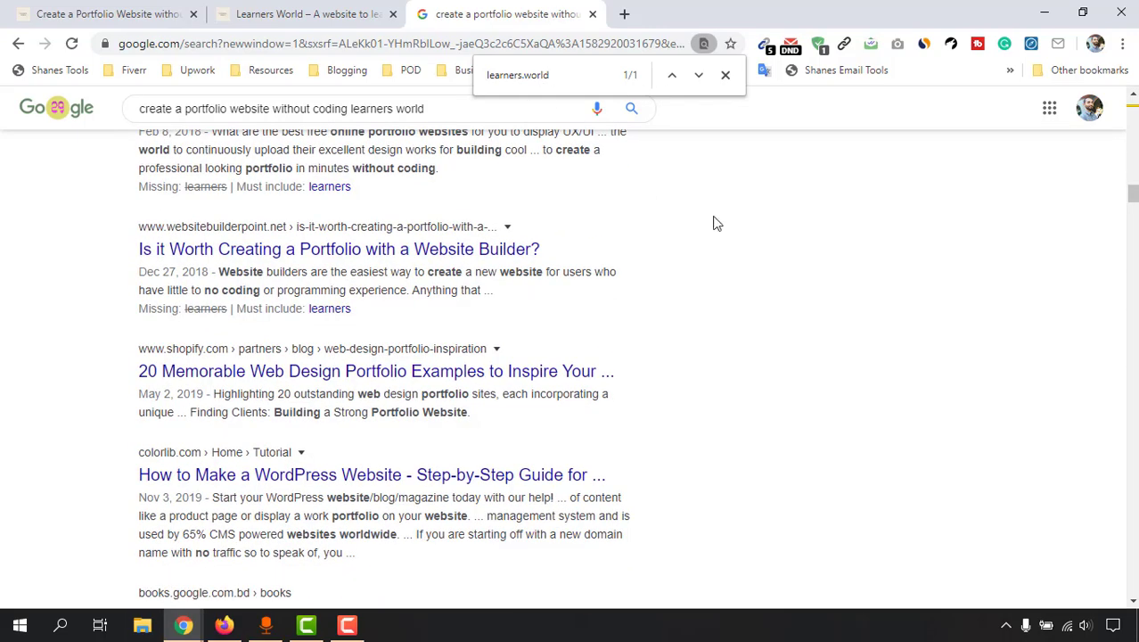
Step: Copy the search text "learners.world", open the second page of Google results and search that page for it
{"action": "left_click_drag", "start_coordinate": [489, 66], "coordinate": [487, 73]}
{"action": "key", "text": "ctrl+c"}
{"action": "scroll", "coordinate": [1135, 272], "scroll_direction": "up", "scroll_amount": 5}
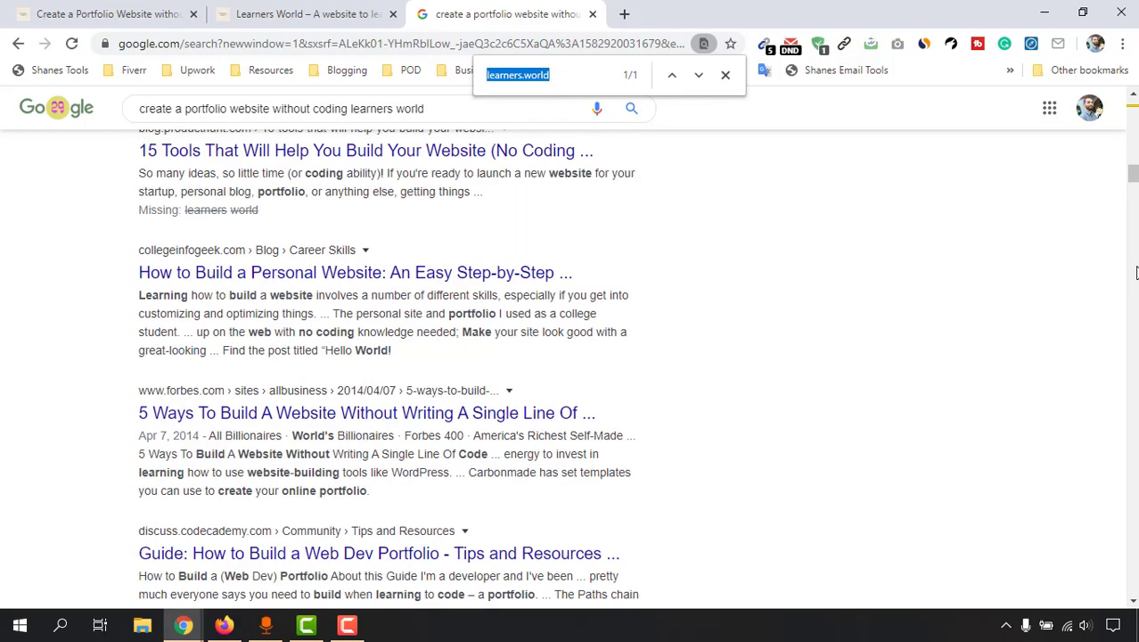
{"action": "key", "text": "Return"}
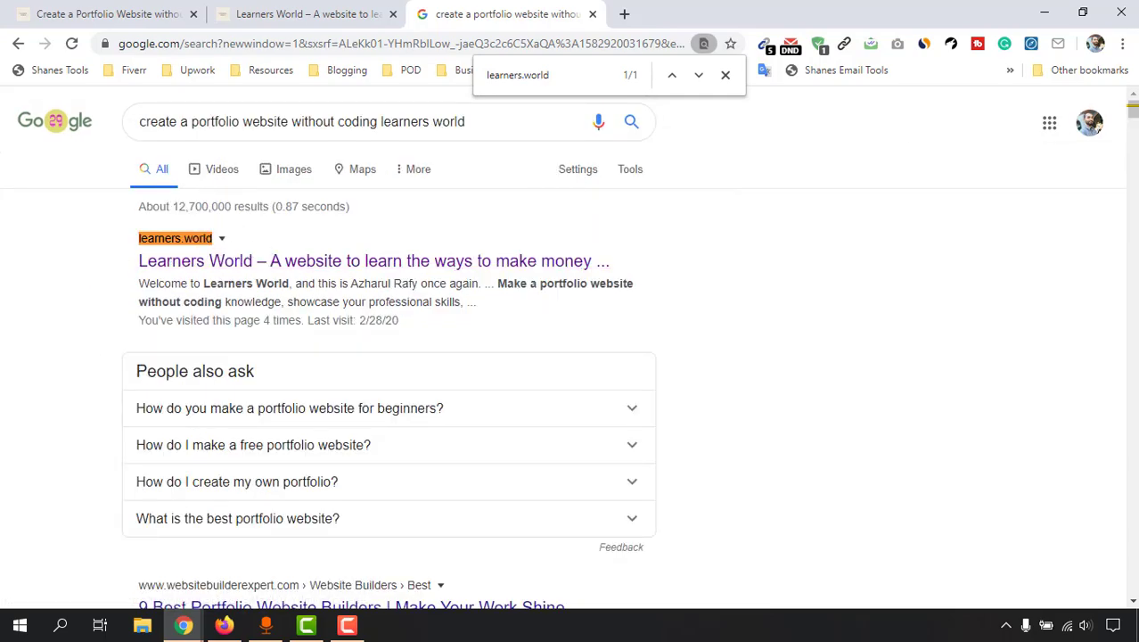
{"action": "left_click_drag", "start_coordinate": [1134, 121], "coordinate": [1133, 586]}
{"action": "left_click", "coordinate": [439, 509]}
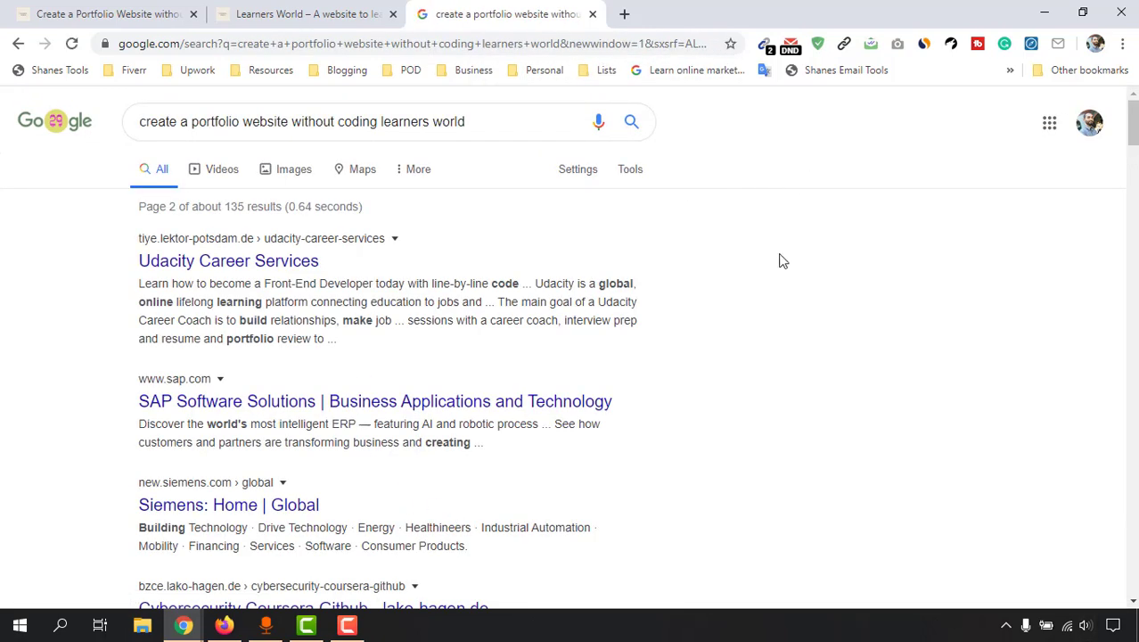
{"action": "key", "text": "ctrl+f"}
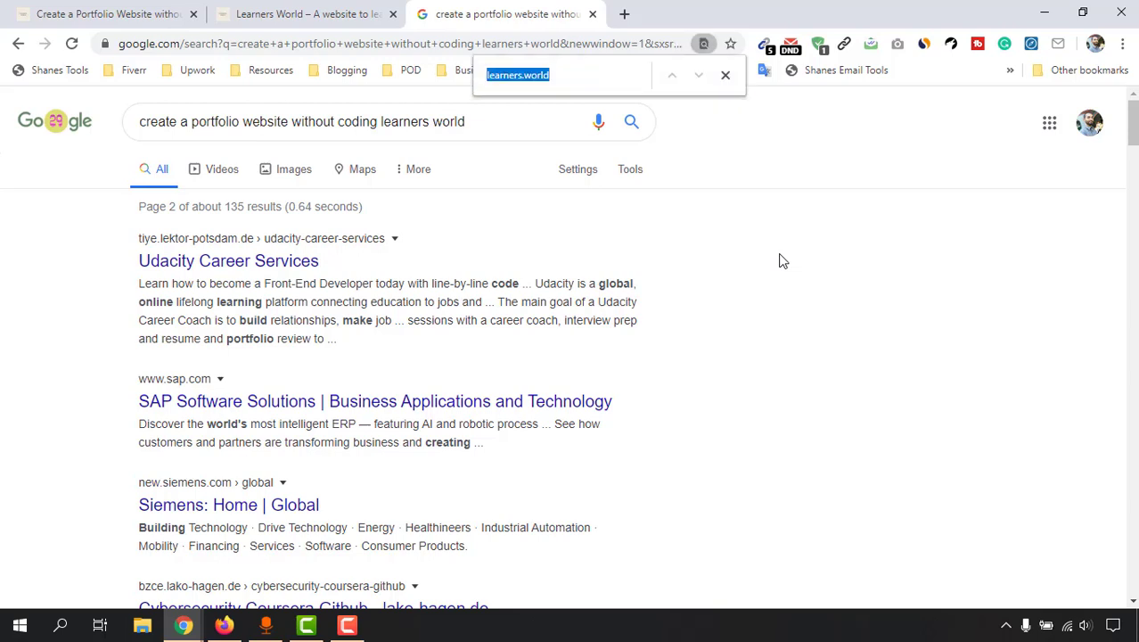
{"action": "key", "text": "ctrl+v"}
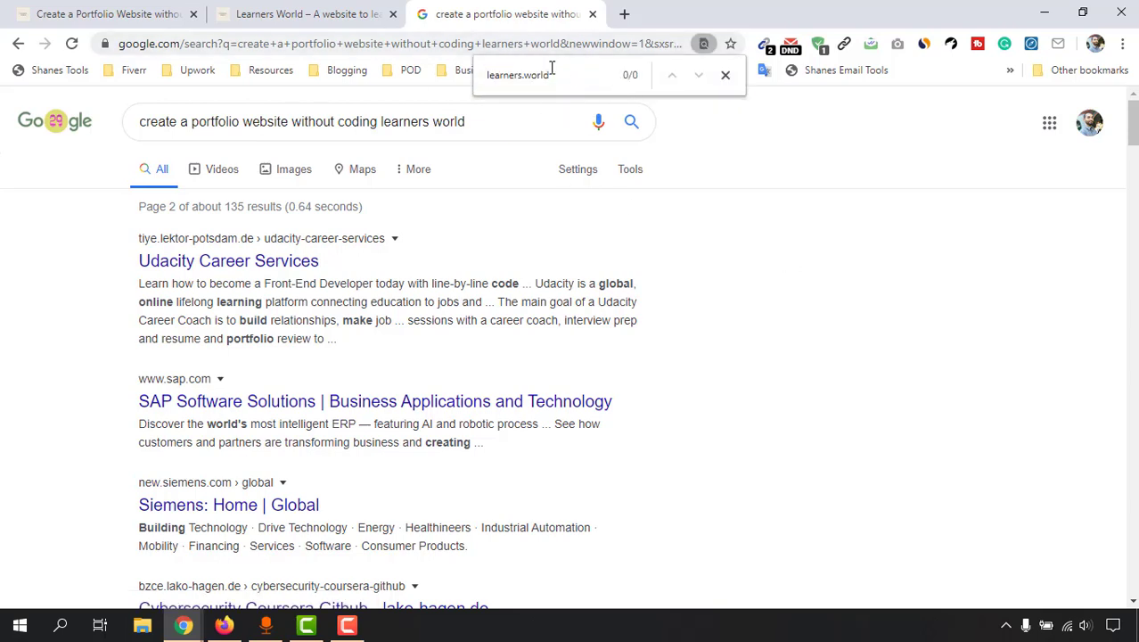
Step: Check the portfolio post's publication date against a Google search for "todays date" in a separate tab, and return to the portfolio search results
{"action": "left_click", "coordinate": [324, 7]}
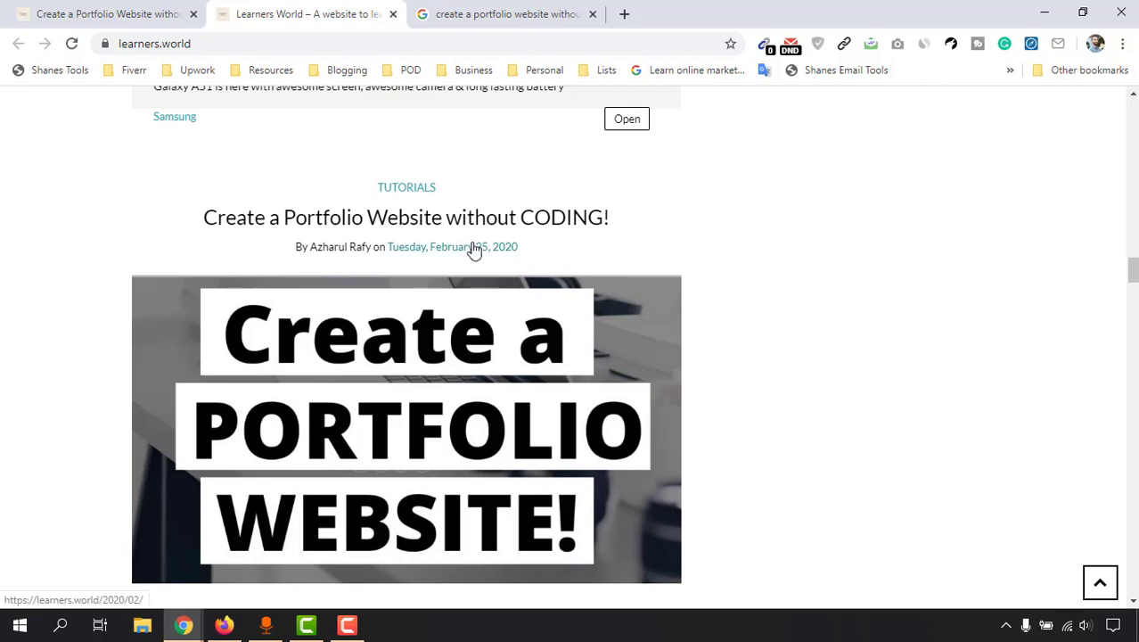
{"action": "left_click", "coordinate": [624, 14]}
{"action": "type", "text": "to"}
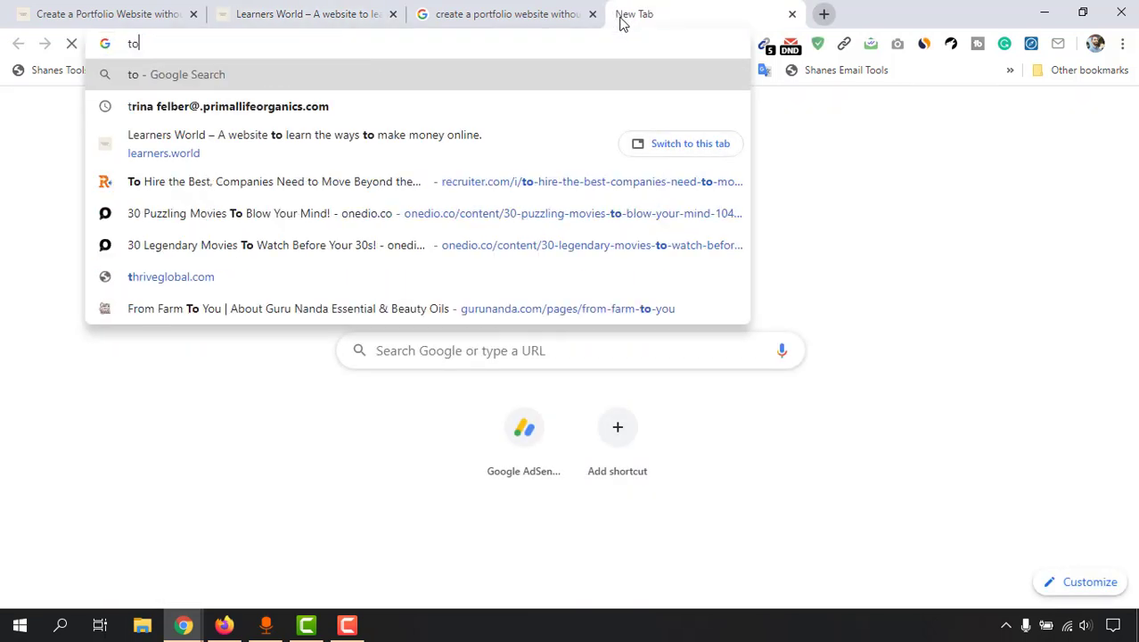
{"action": "type", "text": "days date"}
{"action": "key", "text": "Return"}
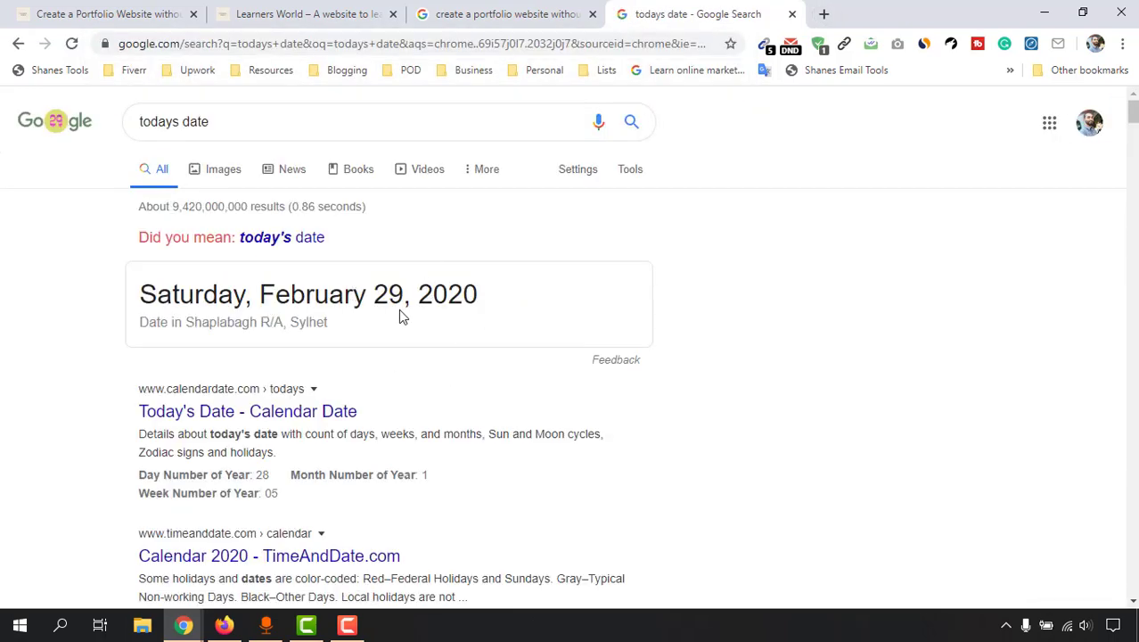
{"action": "left_click", "coordinate": [790, 14]}
{"action": "left_click", "coordinate": [537, 11]}
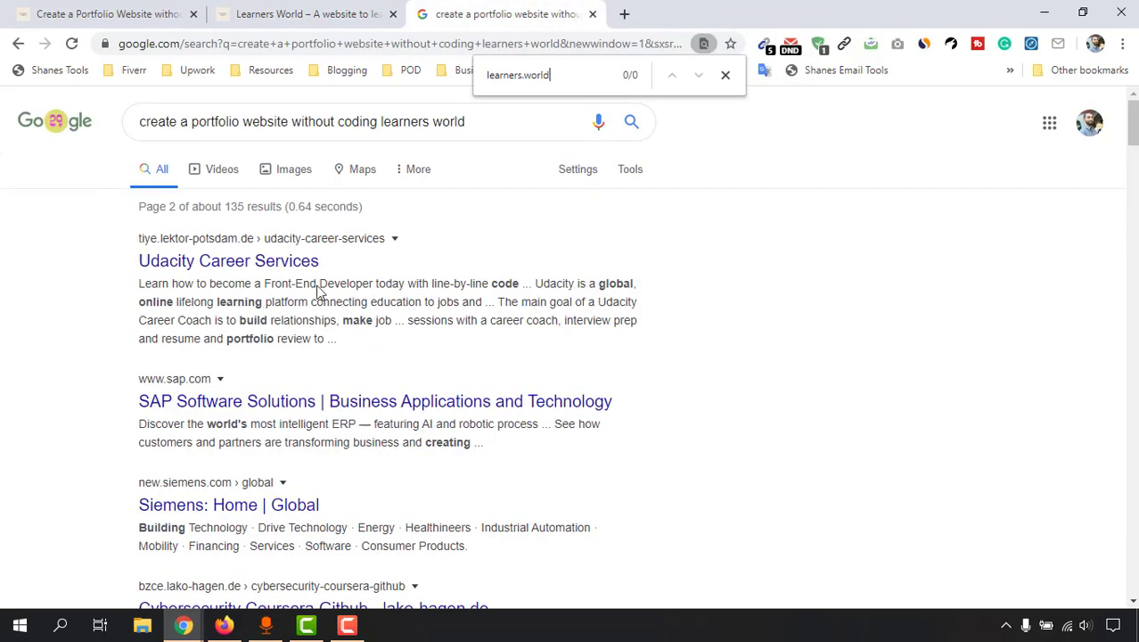
Step: Search Google for "google search console" in a new tab and open the Search Console overview of learners.world
{"action": "left_click", "coordinate": [301, 14]}
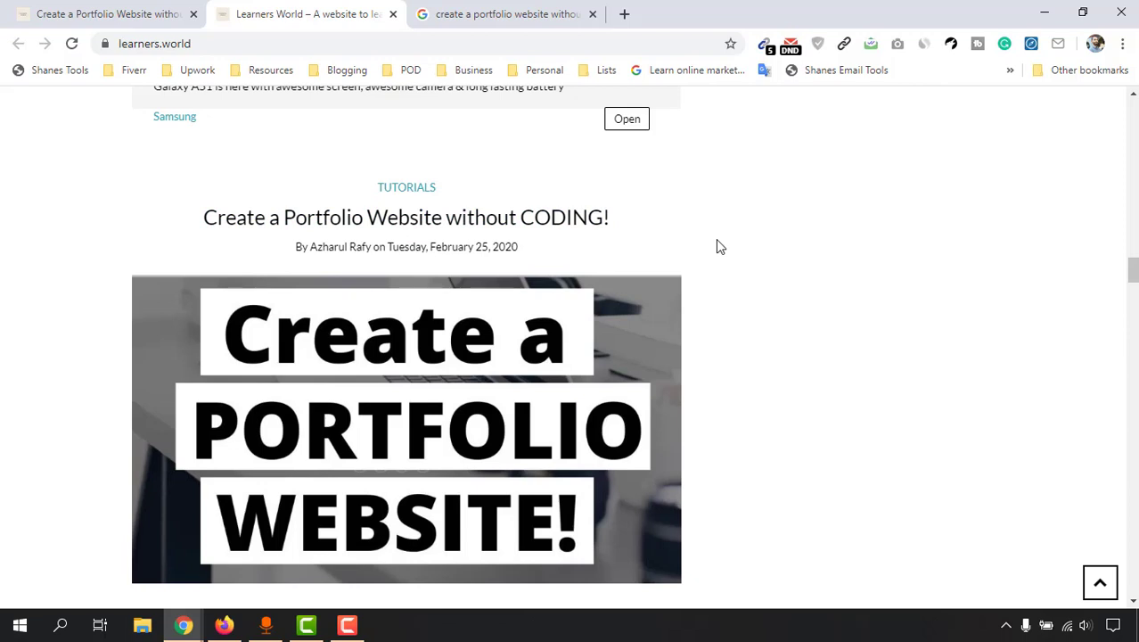
{"action": "left_click", "coordinate": [624, 13]}
{"action": "type", "text": "google d"}
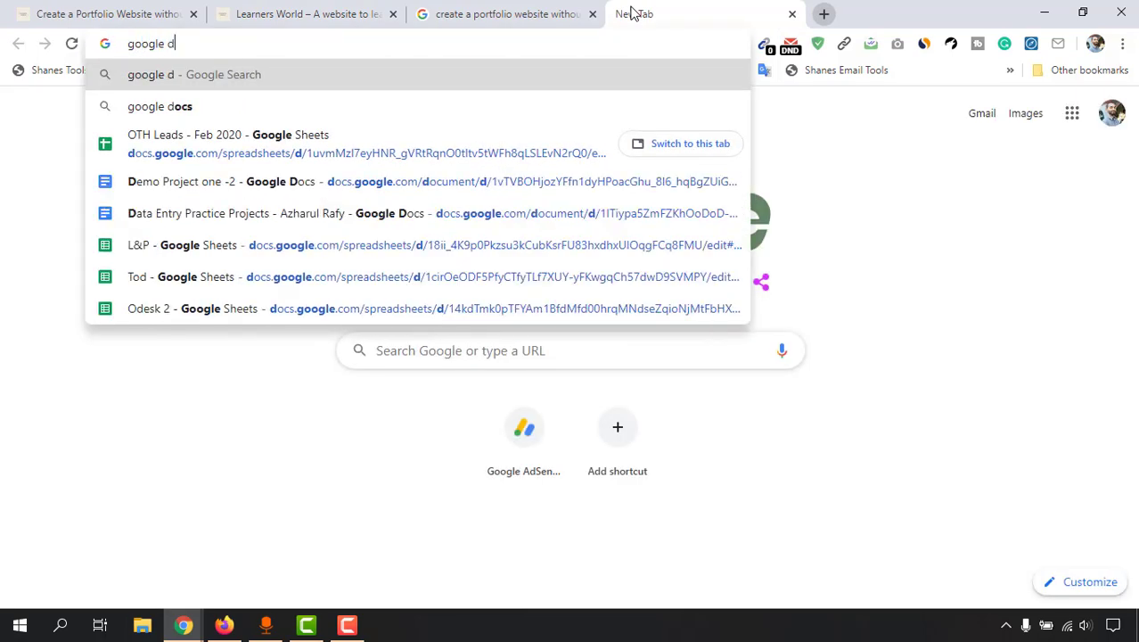
{"action": "key", "text": "BackSpace"}
{"action": "type", "text": "sear"}
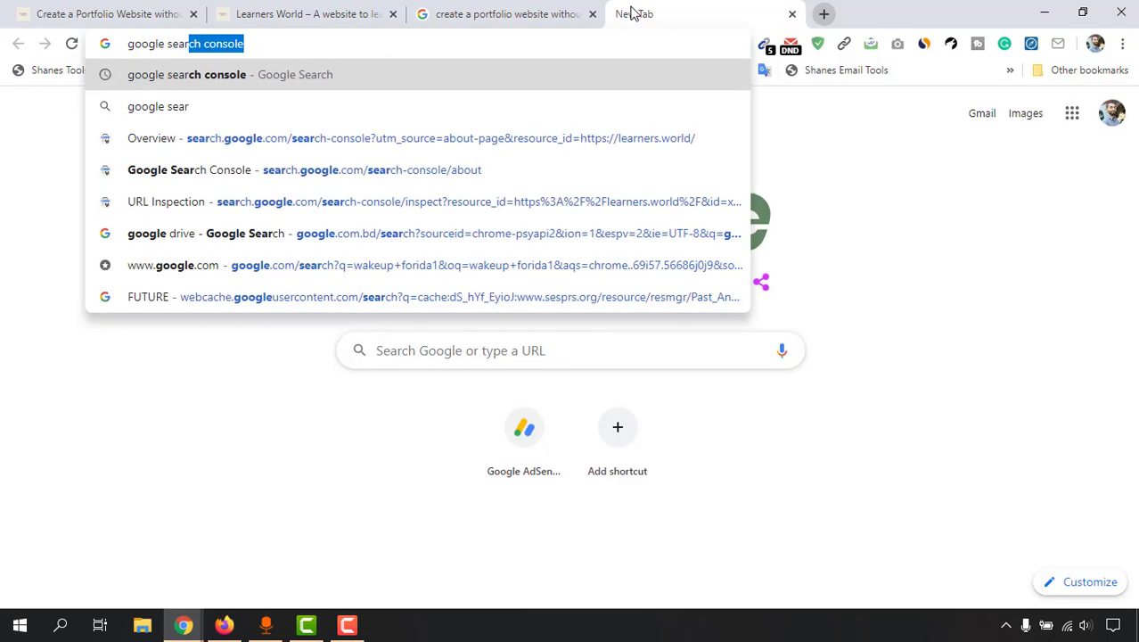
{"action": "key", "text": "Return"}
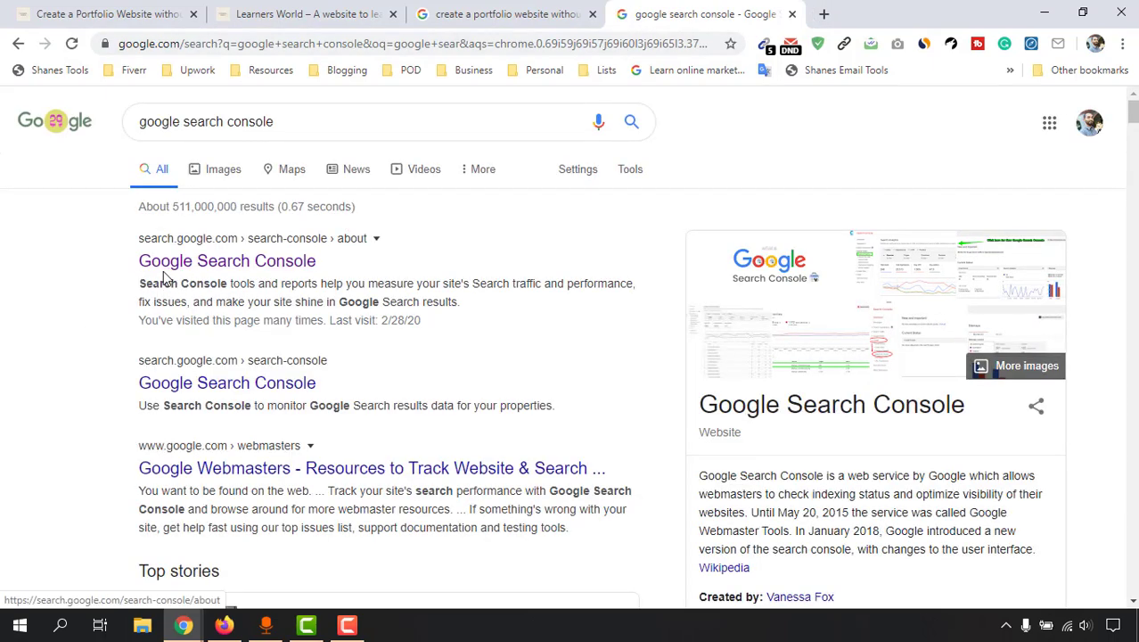
{"action": "left_click", "coordinate": [230, 261]}
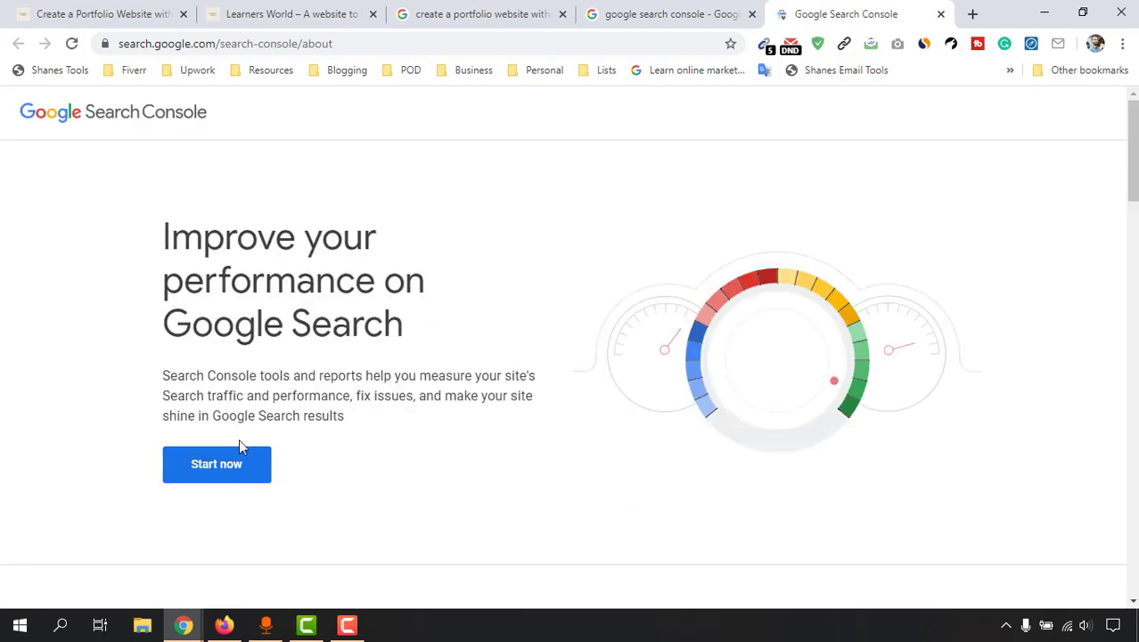
{"action": "left_click", "coordinate": [208, 482]}
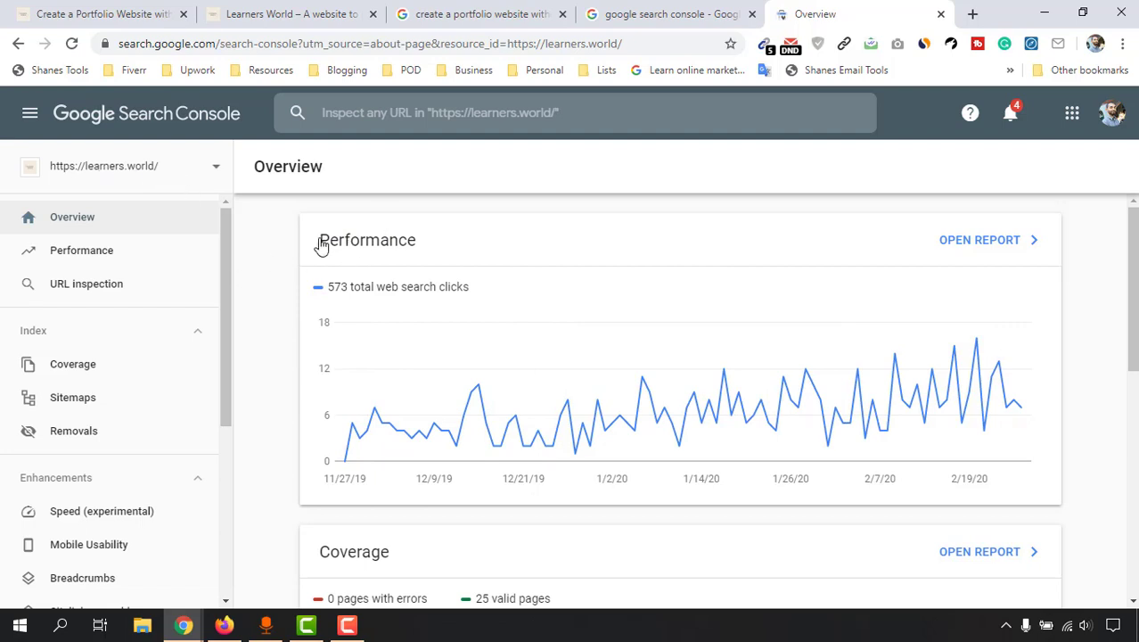
Step: Copy the full URL of the "Create a Portfolio Website without CODING!" post from its own page
{"action": "left_click", "coordinate": [99, 7]}
{"action": "left_click", "coordinate": [196, 43]}
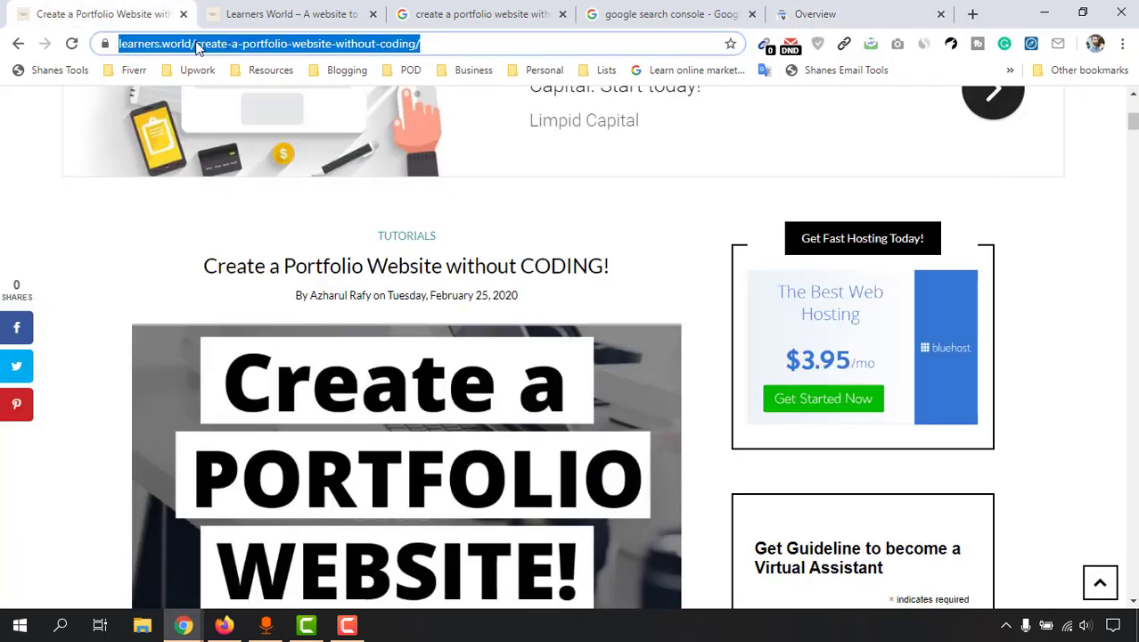
{"action": "scroll", "coordinate": [120, 336], "scroll_direction": "up", "scroll_amount": 5}
{"action": "scroll", "coordinate": [245, 157], "scroll_direction": "down", "scroll_amount": 5}
{"action": "right_click", "coordinate": [333, 45]}
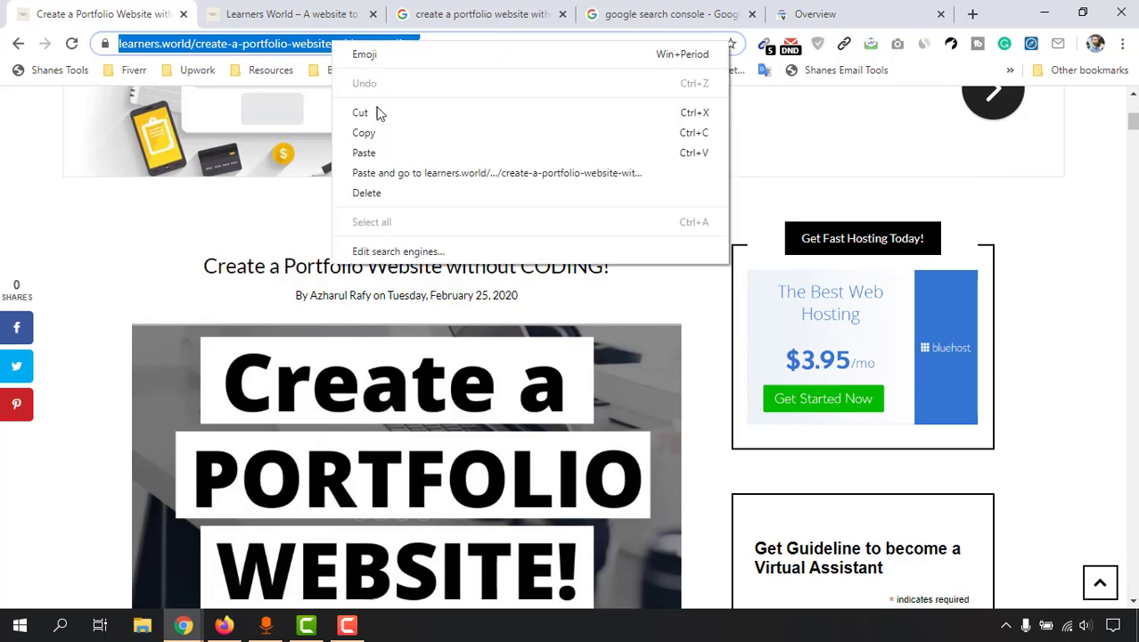
{"action": "left_click", "coordinate": [379, 133]}
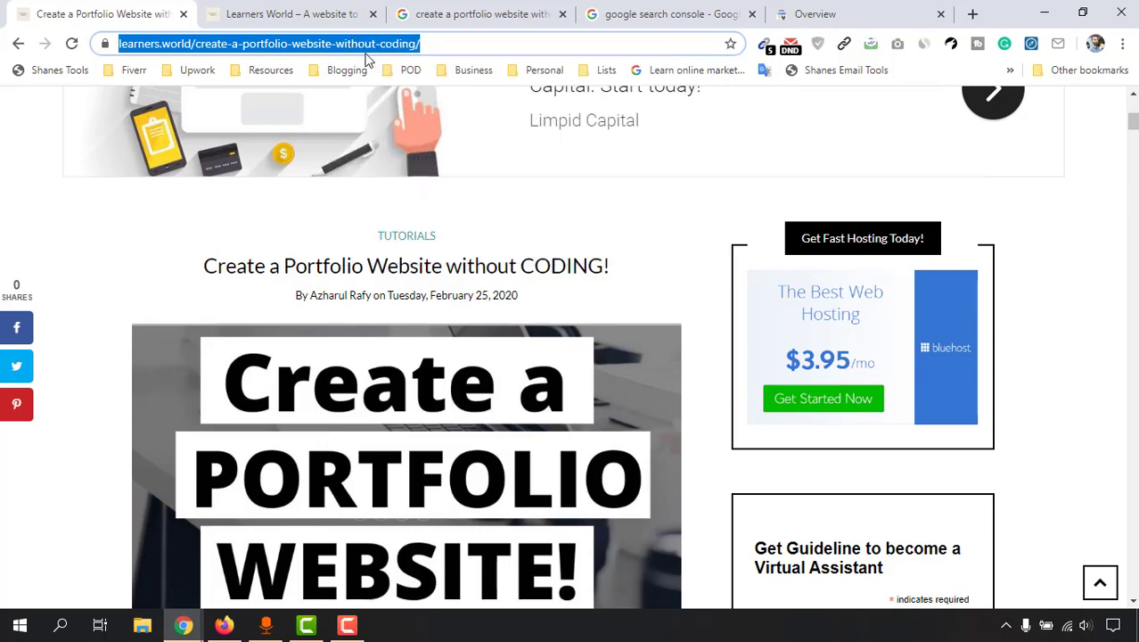
{"action": "left_click", "coordinate": [805, 10]}
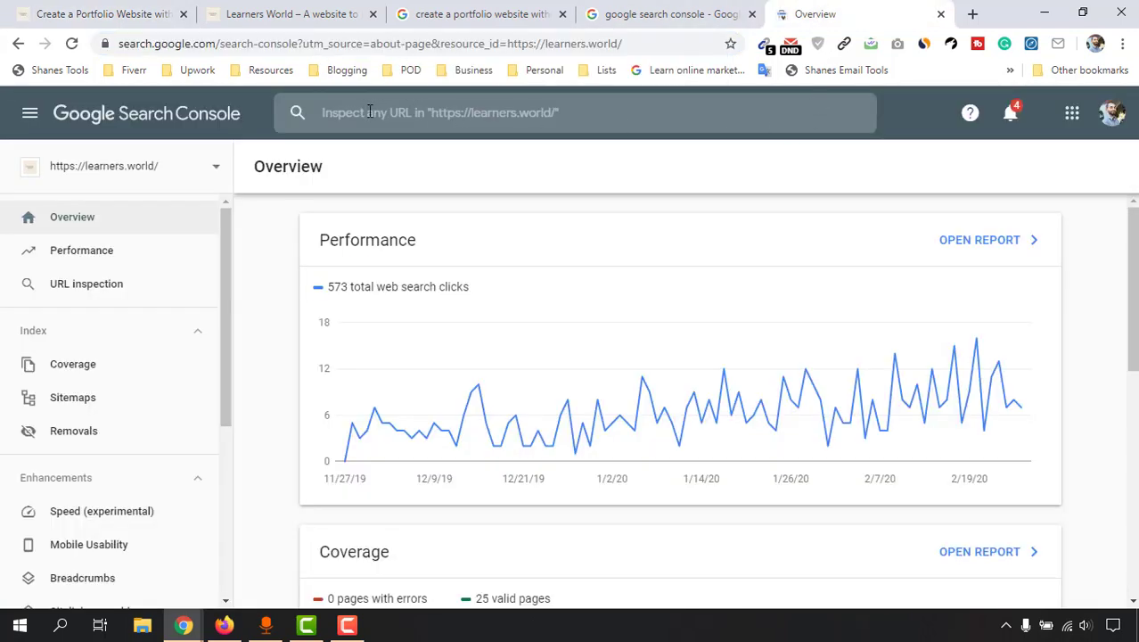
{"action": "right_click", "coordinate": [472, 116]}
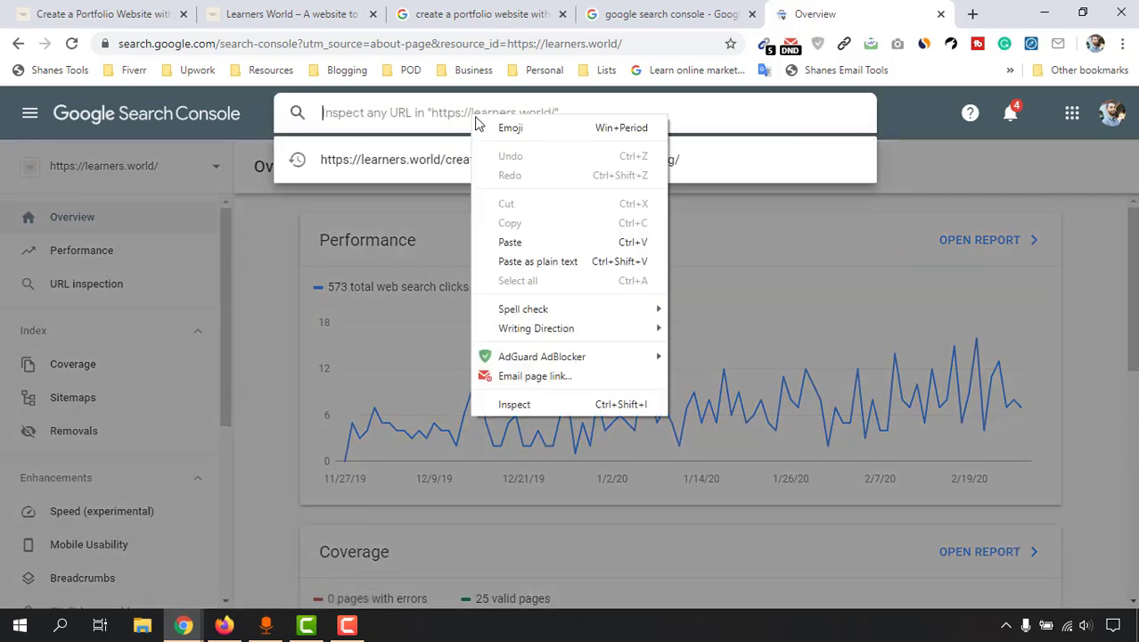
{"action": "left_click", "coordinate": [510, 242]}
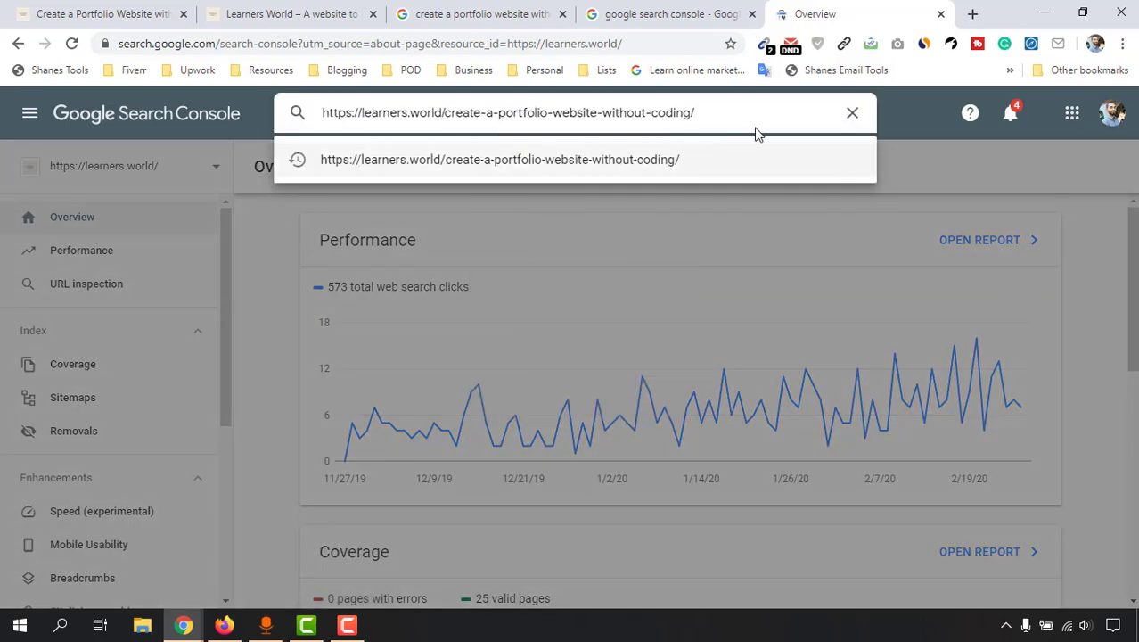
{"action": "key", "text": "Return"}
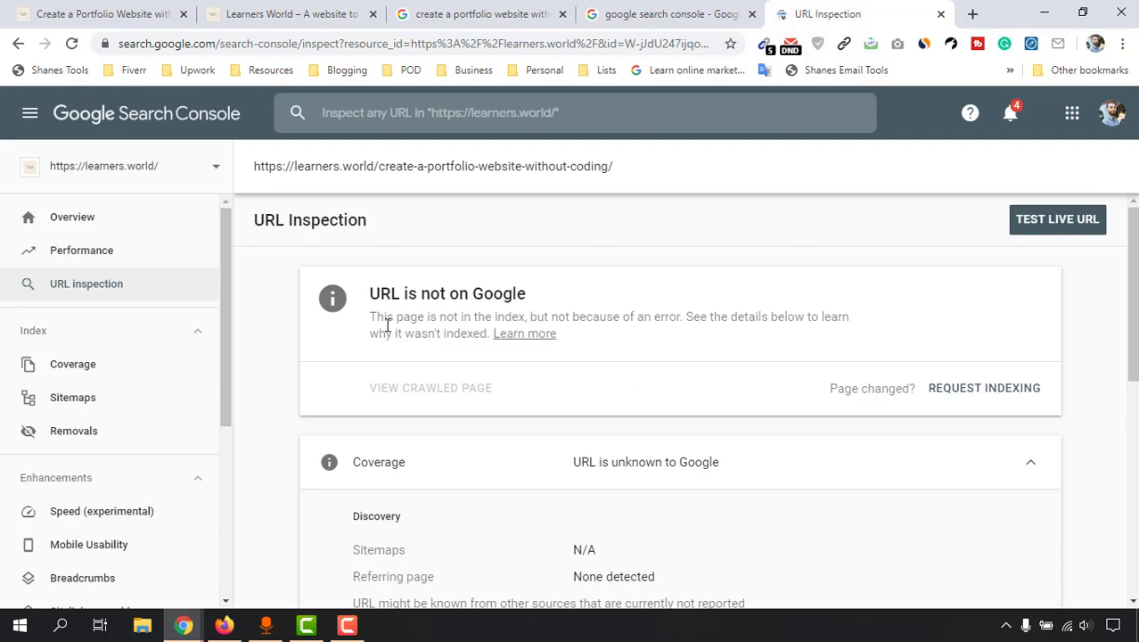
{"action": "left_click", "coordinate": [352, 109]}
{"action": "right_click", "coordinate": [492, 120]}
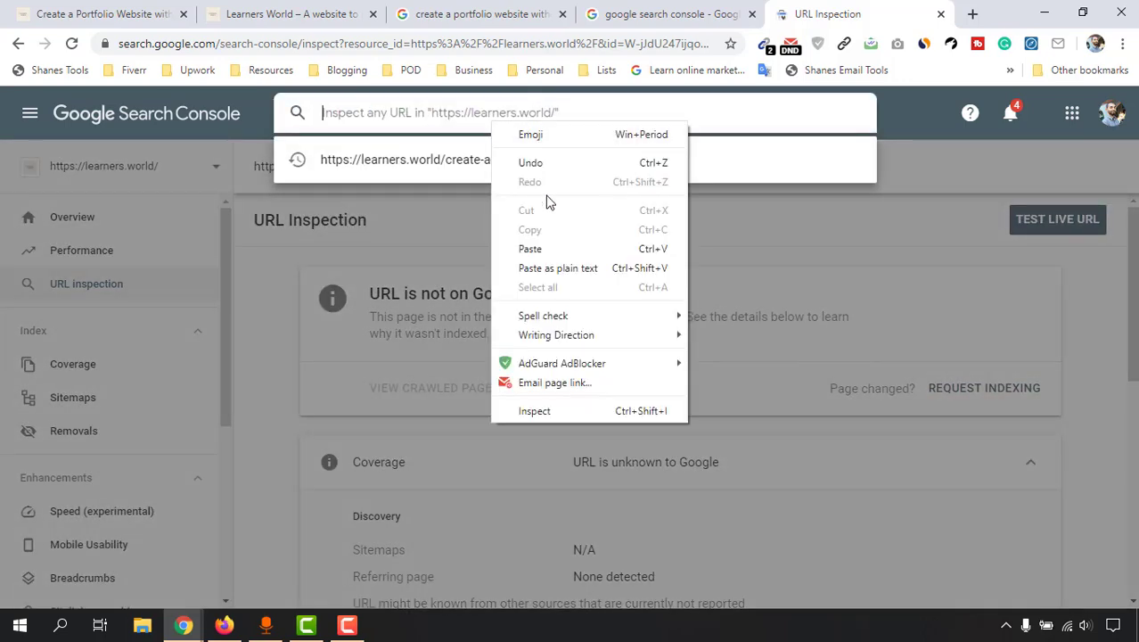
{"action": "left_click", "coordinate": [531, 249]}
{"action": "left_click", "coordinate": [461, 325]}
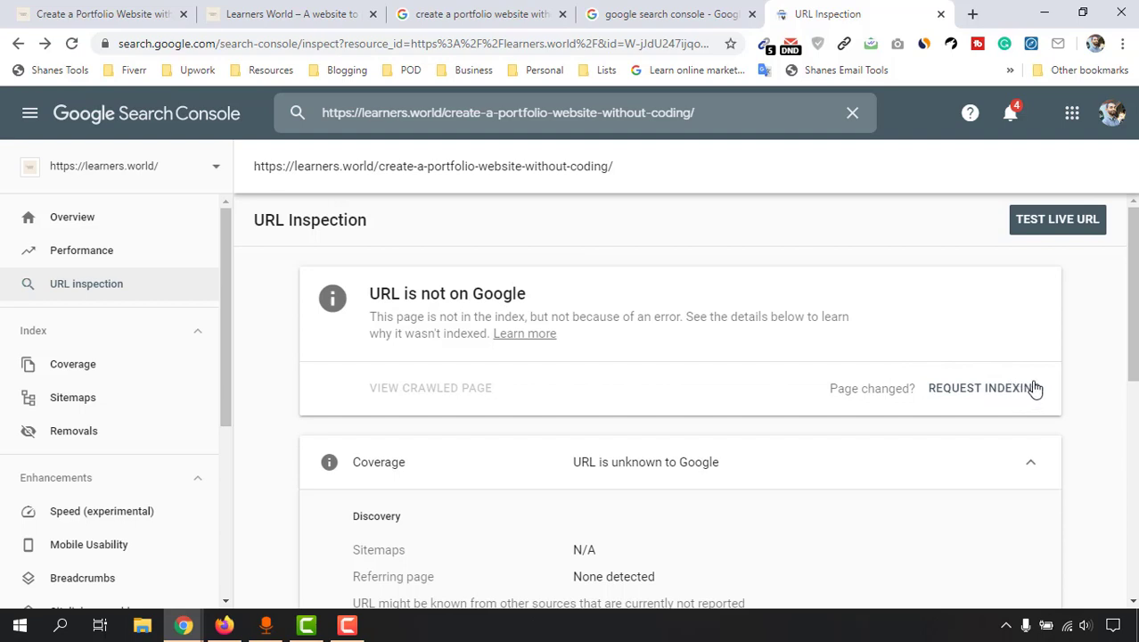
Step: Request Google indexing for the inspected portfolio post URL and dismiss the confirmation
{"action": "left_click", "coordinate": [956, 400]}
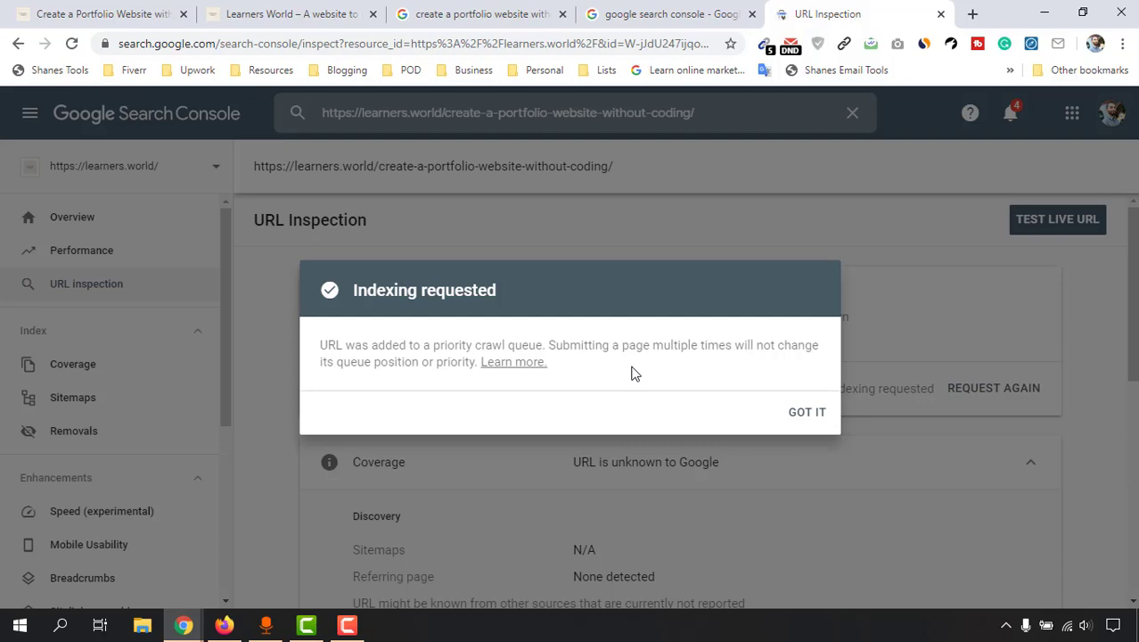
{"action": "left_click", "coordinate": [806, 414]}
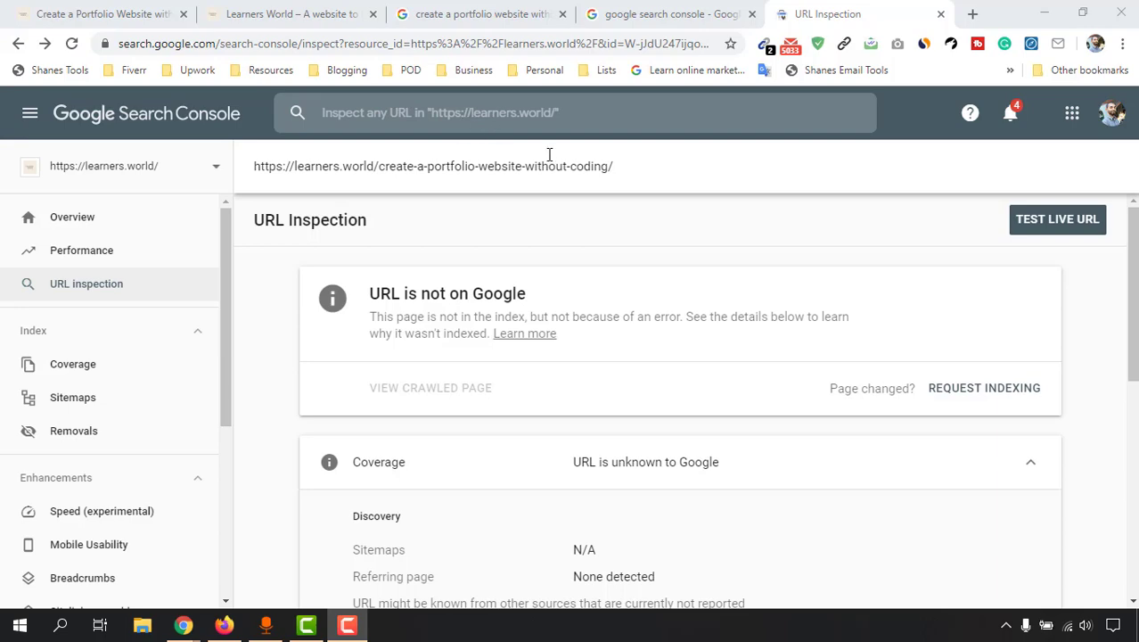
{"action": "left_click", "coordinate": [103, 14]}
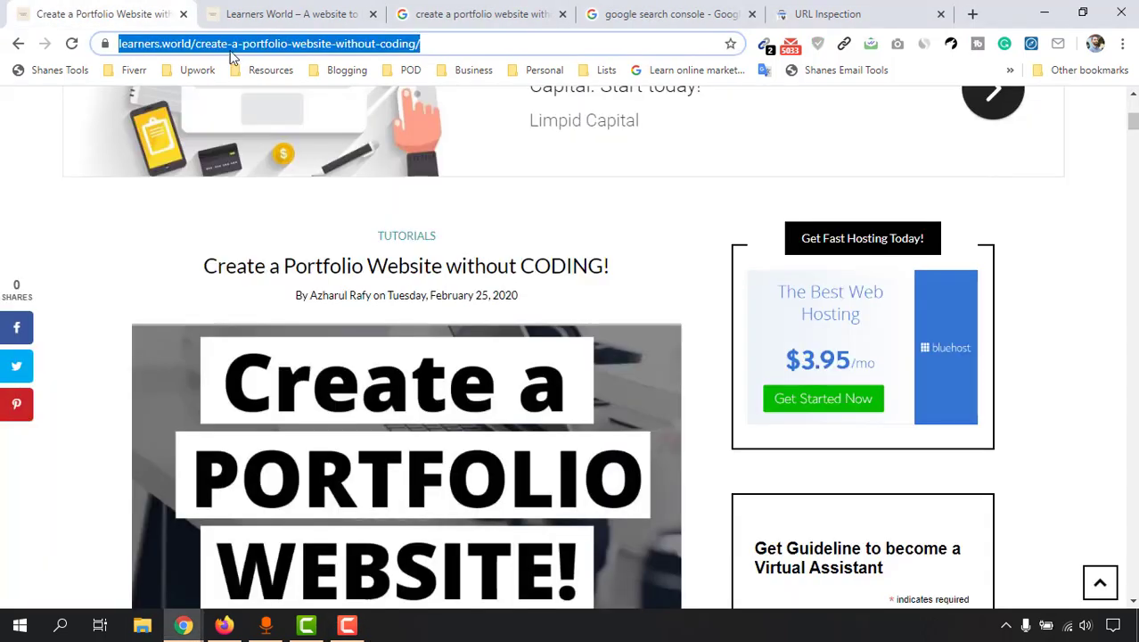
{"action": "right_click", "coordinate": [227, 52]}
{"action": "left_click", "coordinate": [283, 134]}
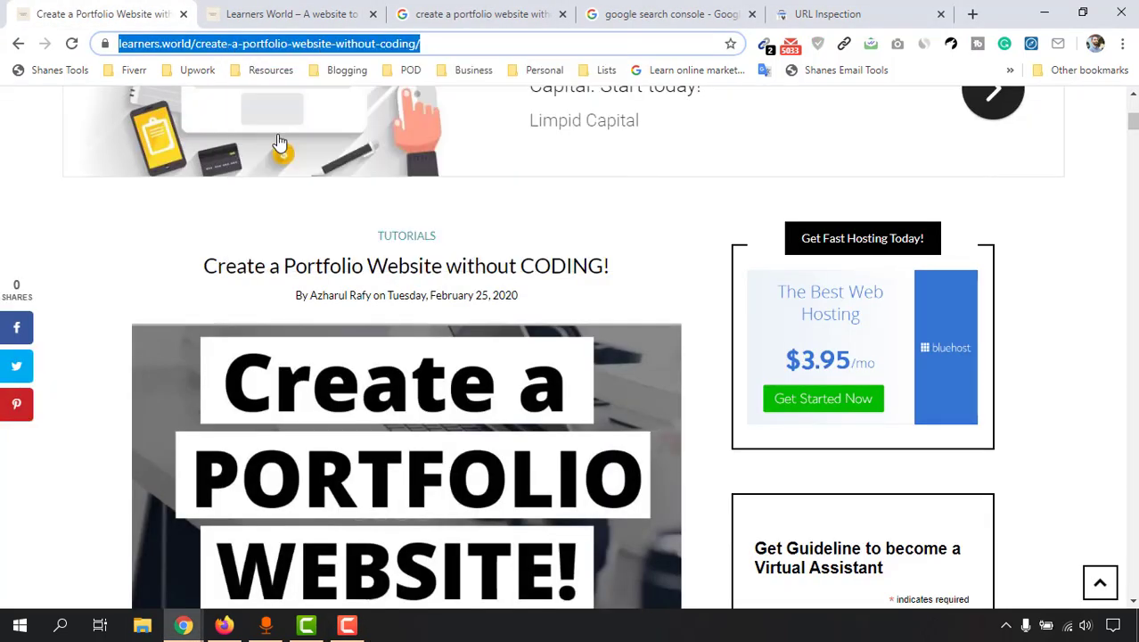
{"action": "left_click", "coordinate": [891, 13]}
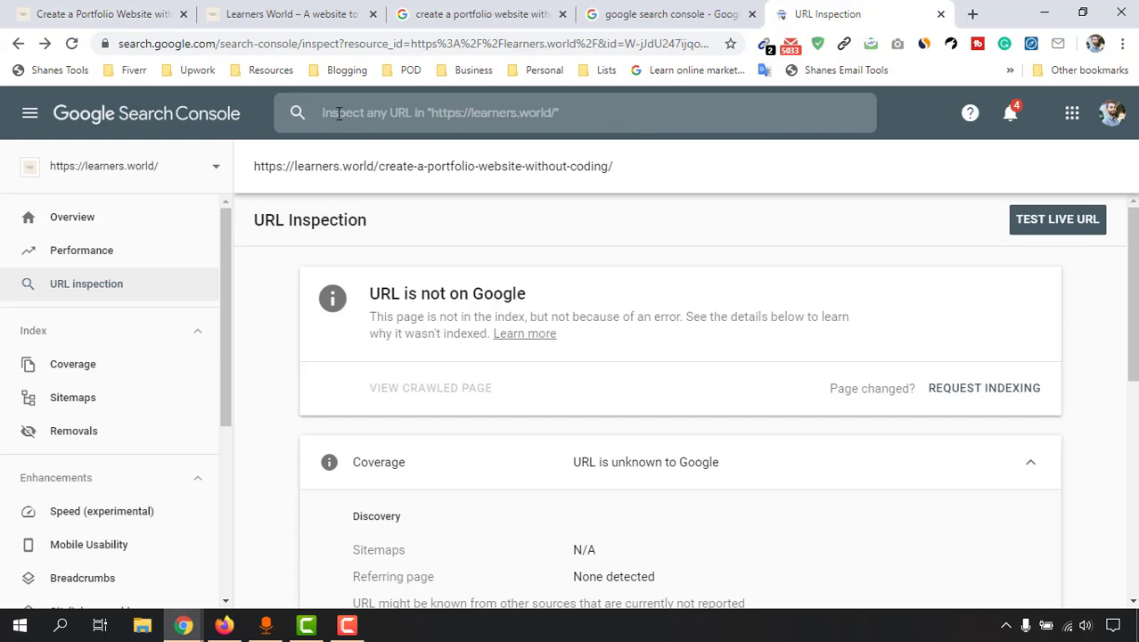
{"action": "left_click", "coordinate": [470, 119]}
{"action": "right_click", "coordinate": [469, 121]}
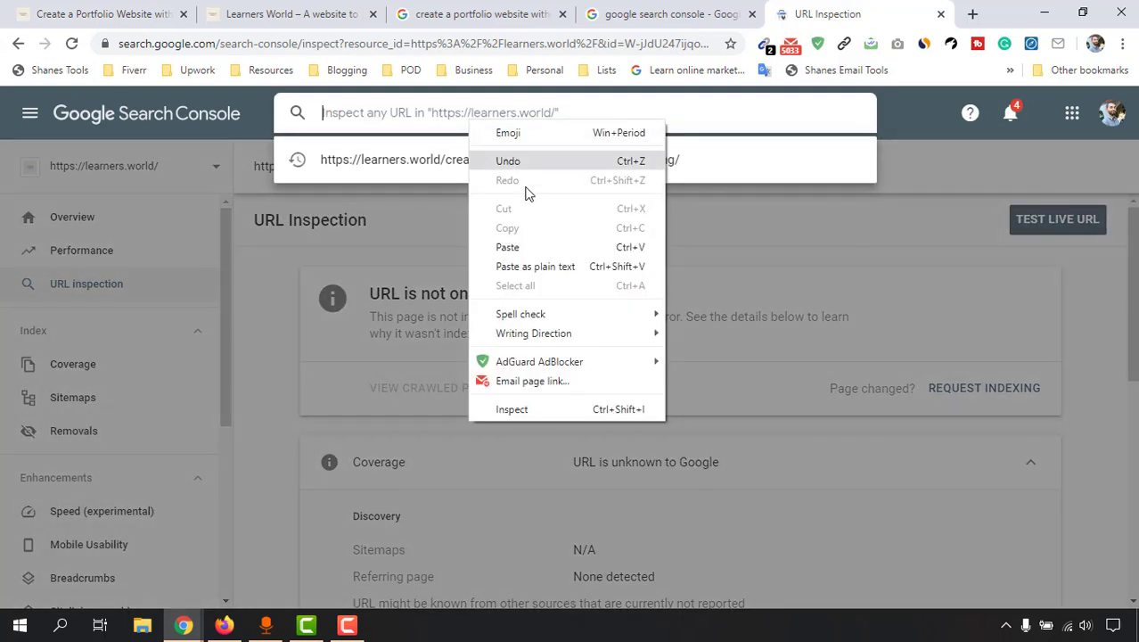
{"action": "left_click", "coordinate": [514, 248]}
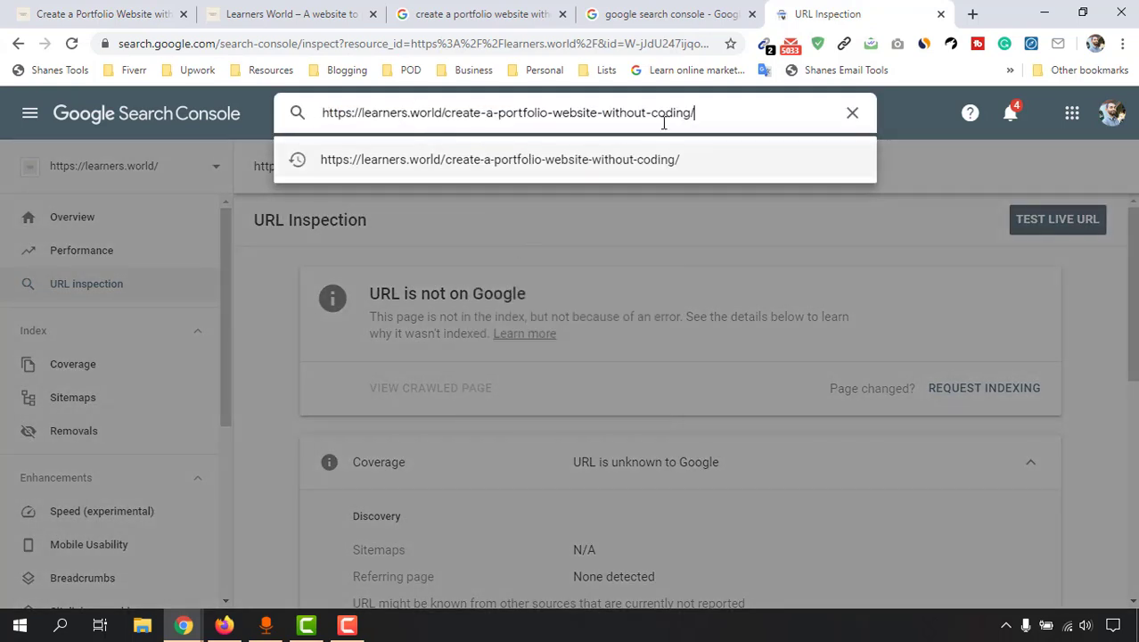
{"action": "key", "text": "Return"}
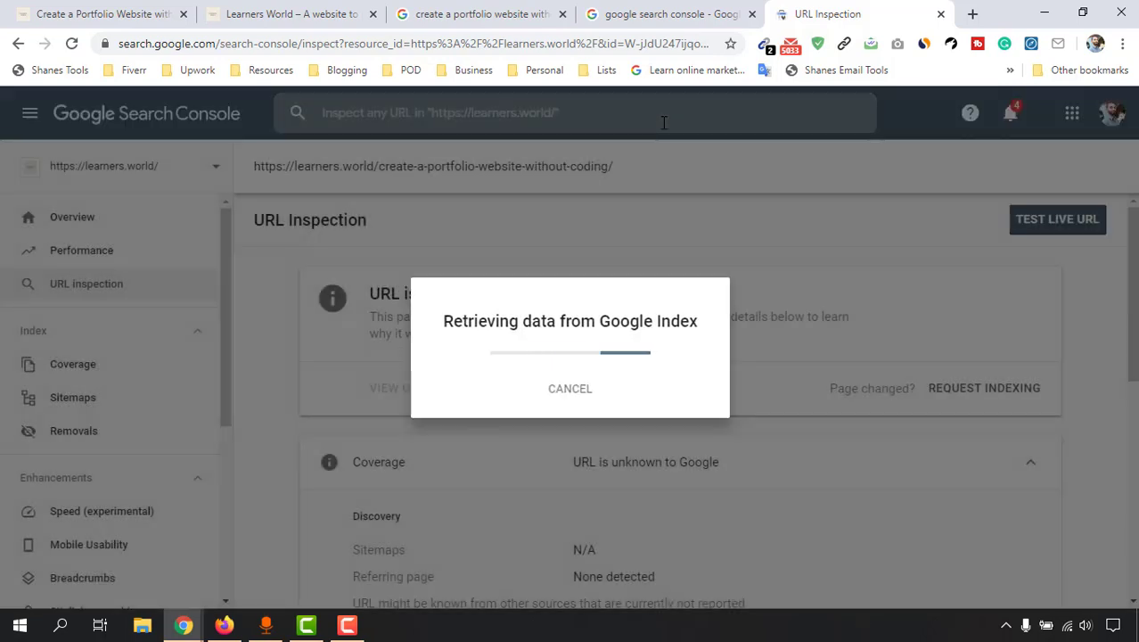
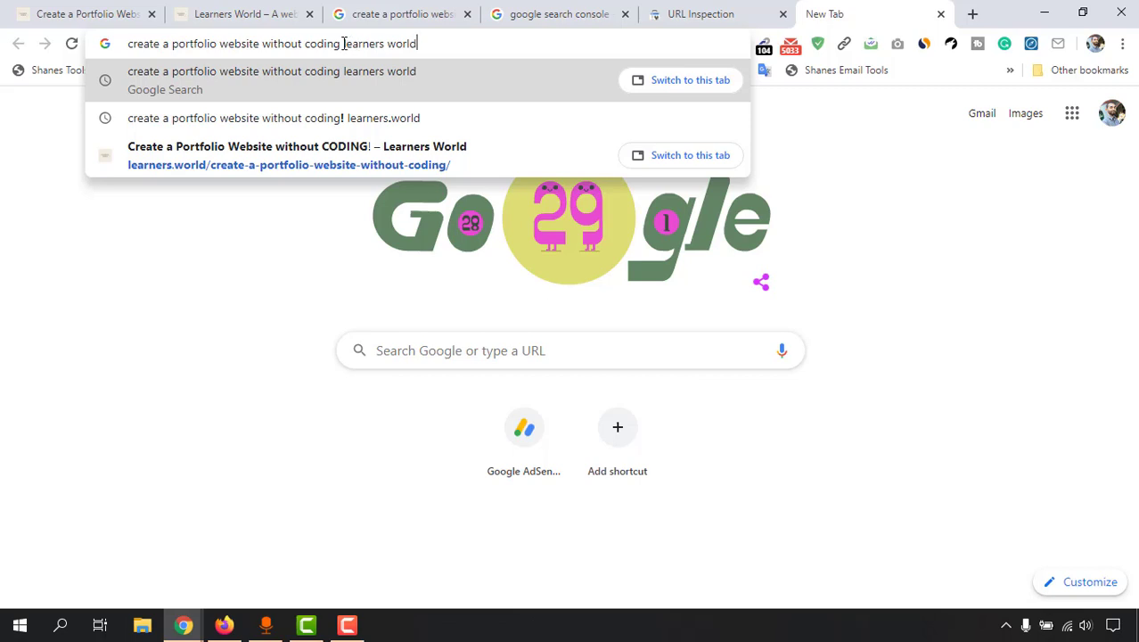
Step: Review the earlier Google results page for "create a portfolio website without coding learners world" for comparison with a new search
{"action": "left_click_drag", "start_coordinate": [344, 43], "coordinate": [459, 60]}
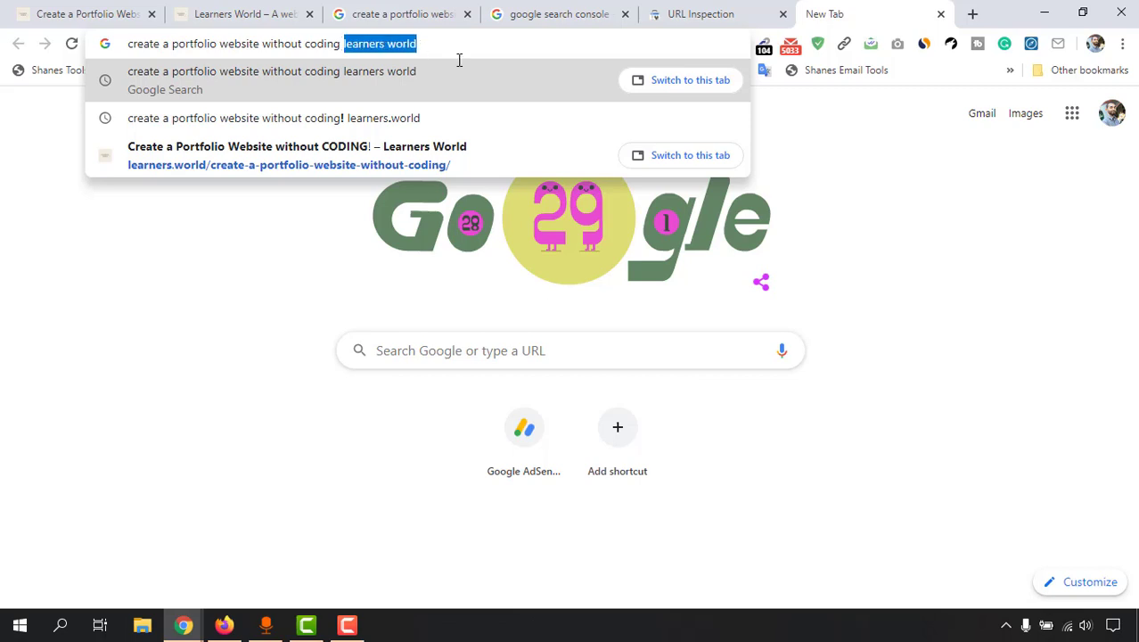
{"action": "left_click", "coordinate": [424, 16]}
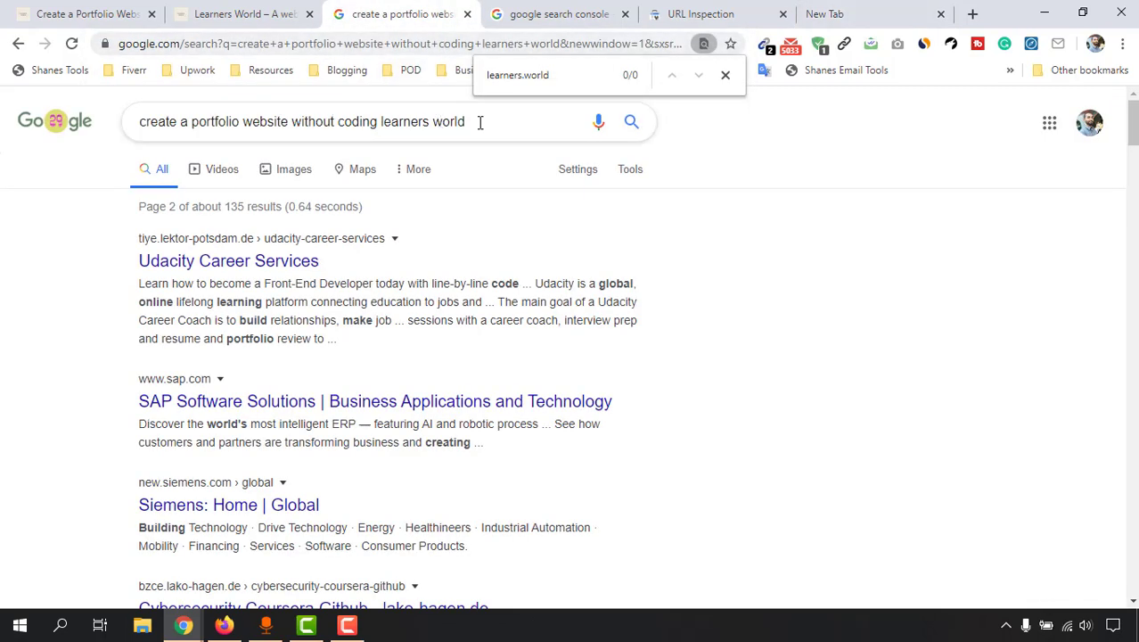
{"action": "left_click", "coordinate": [539, 119]}
{"action": "left_click", "coordinate": [7, 217]}
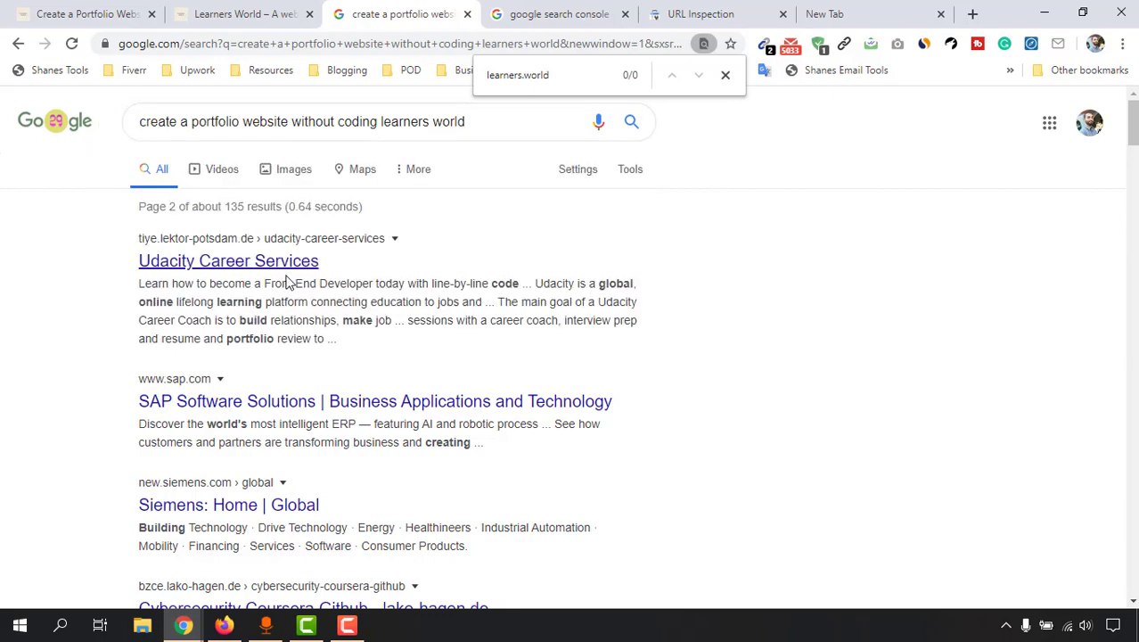
{"action": "scroll", "coordinate": [704, 431], "scroll_direction": "down", "scroll_amount": 6}
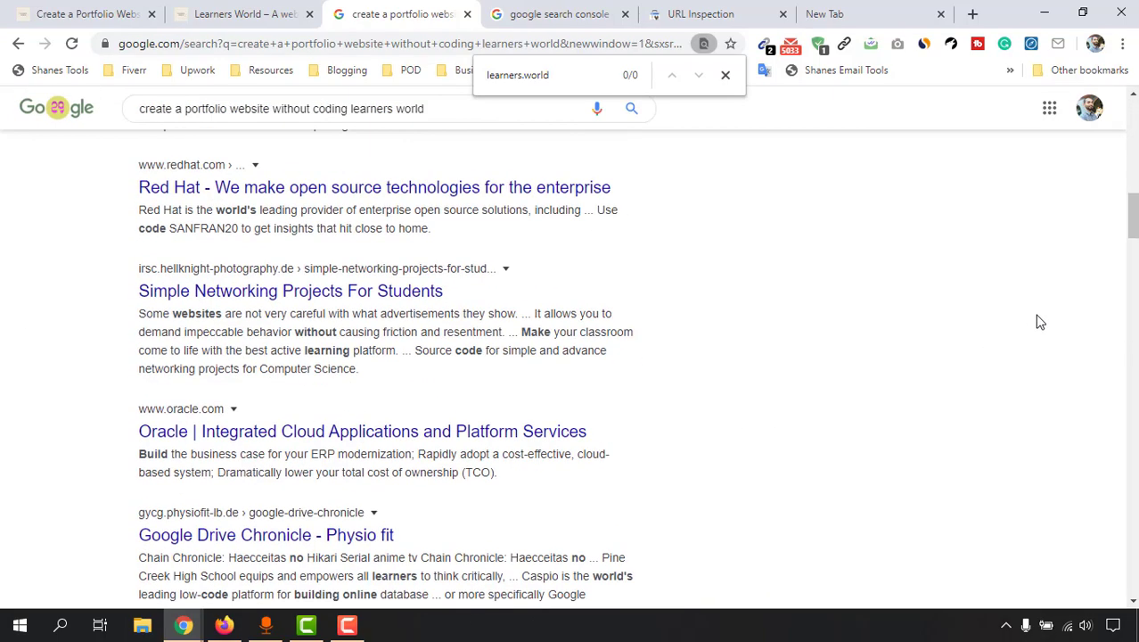
{"action": "scroll", "coordinate": [440, 165], "scroll_direction": "up", "scroll_amount": 7}
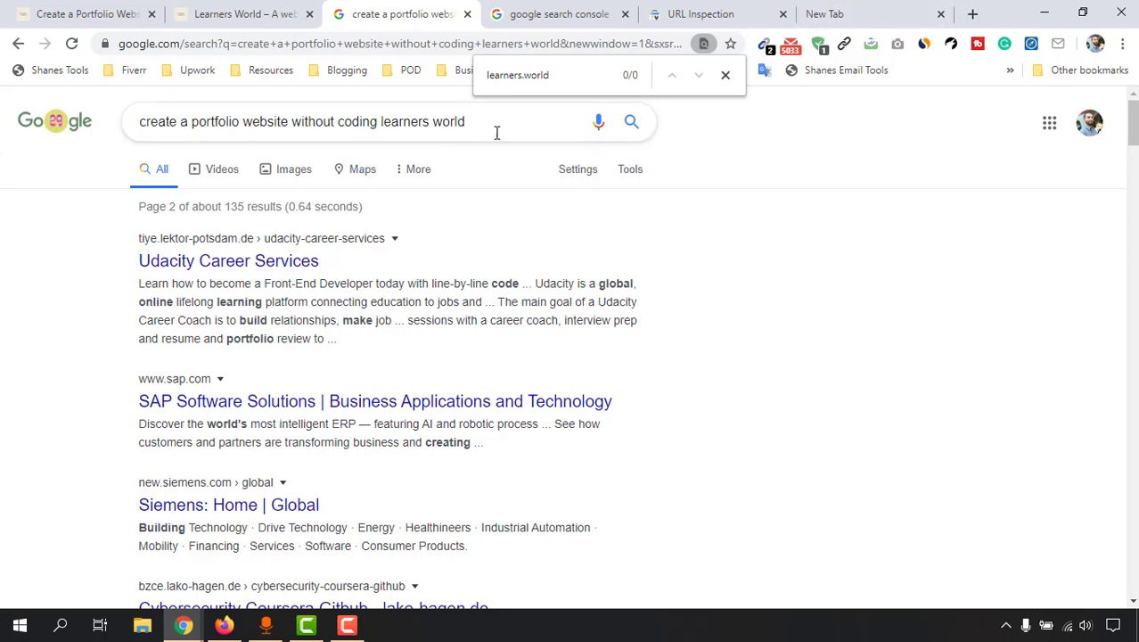
Step: Search Google for "create a portfolio website without coding learners world" in the new tab and compare the results with the Search Console URL inspection
{"action": "left_click", "coordinate": [825, 14]}
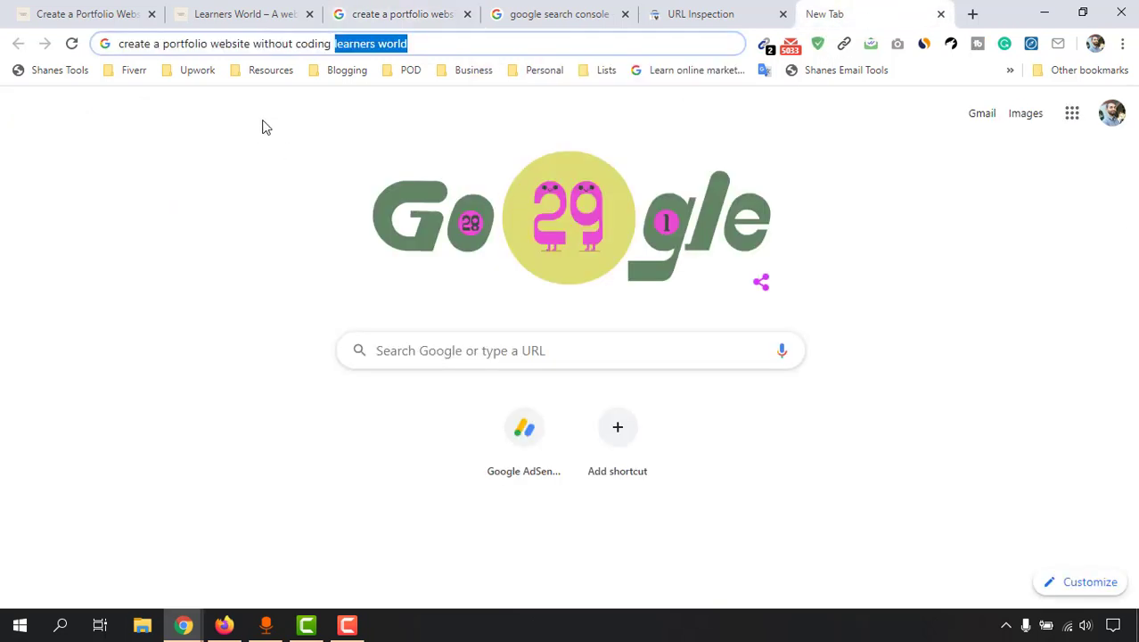
{"action": "left_click", "coordinate": [437, 43]}
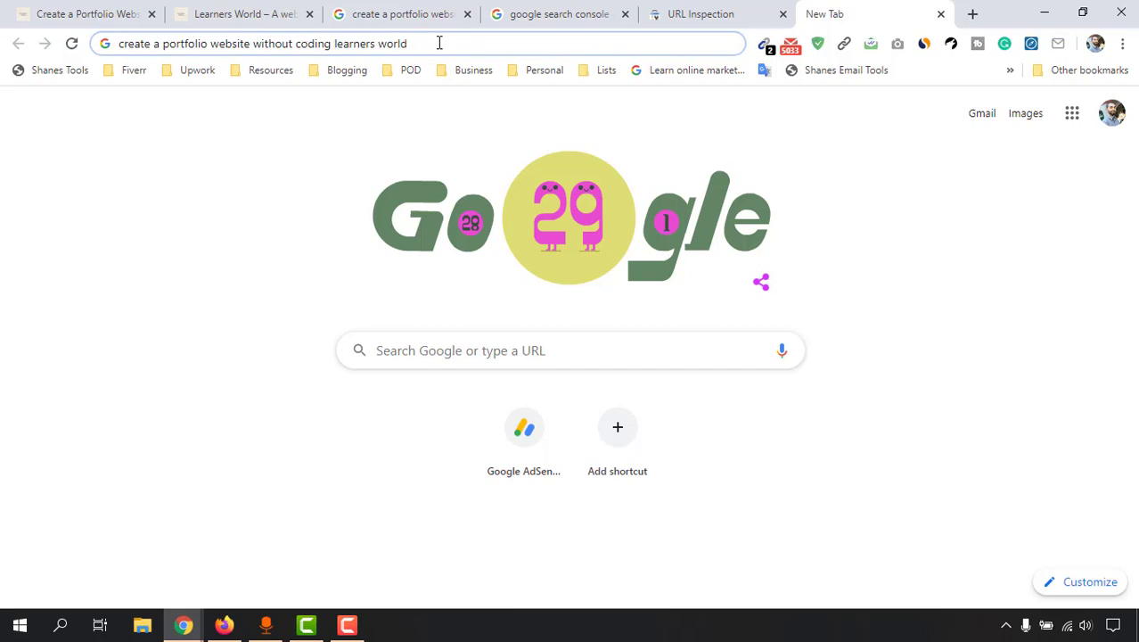
{"action": "key", "text": "Return"}
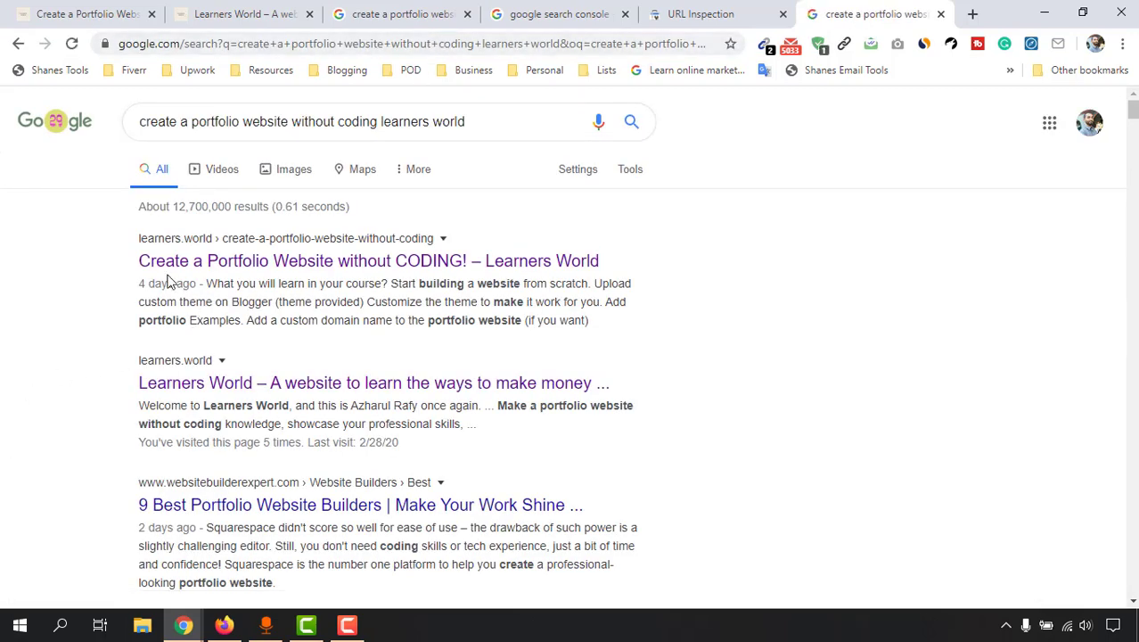
{"action": "left_click", "coordinate": [432, 263]}
{"action": "left_click", "coordinate": [700, 13]}
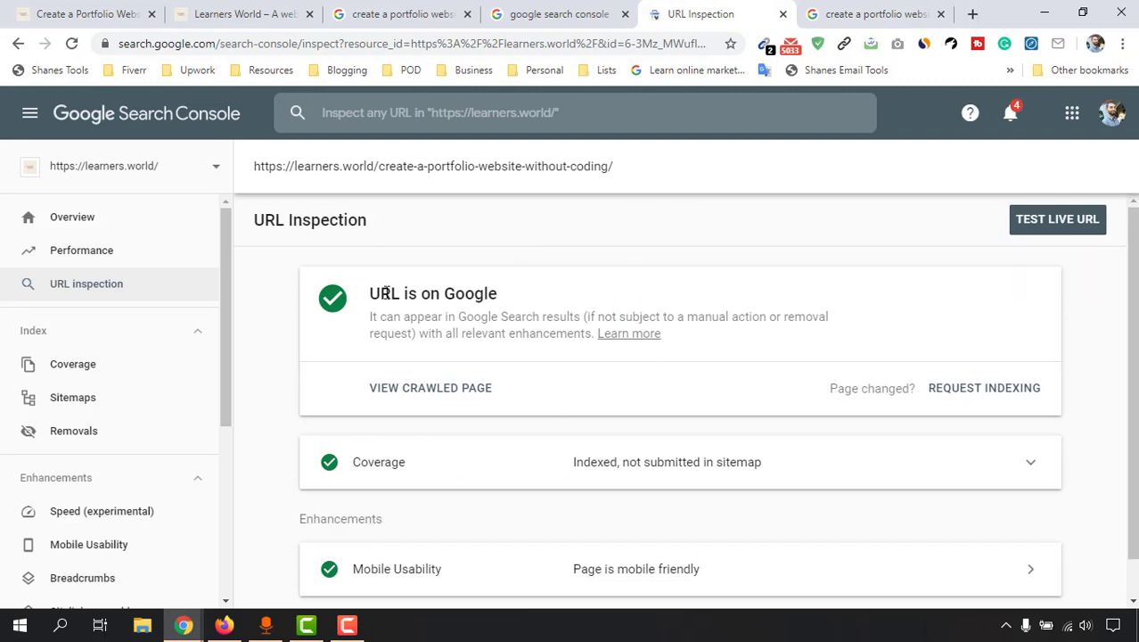
{"action": "left_click", "coordinate": [846, 12]}
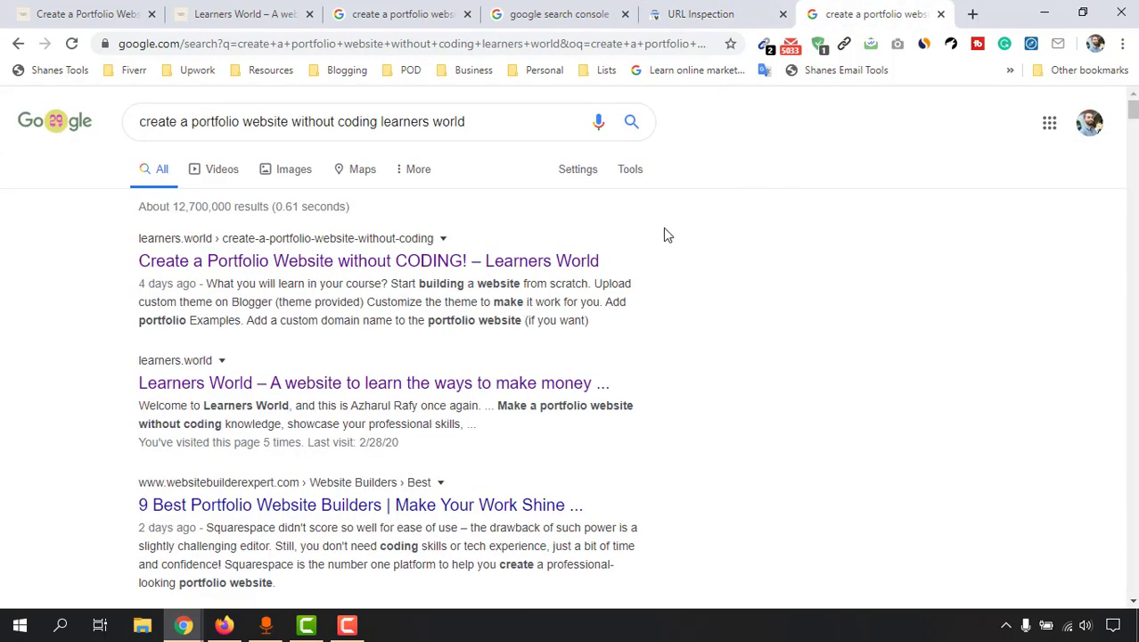
Step: Open the "Create a Portfolio Website without CODING!" post from the Google results and look through its course content
{"action": "left_click", "coordinate": [362, 263]}
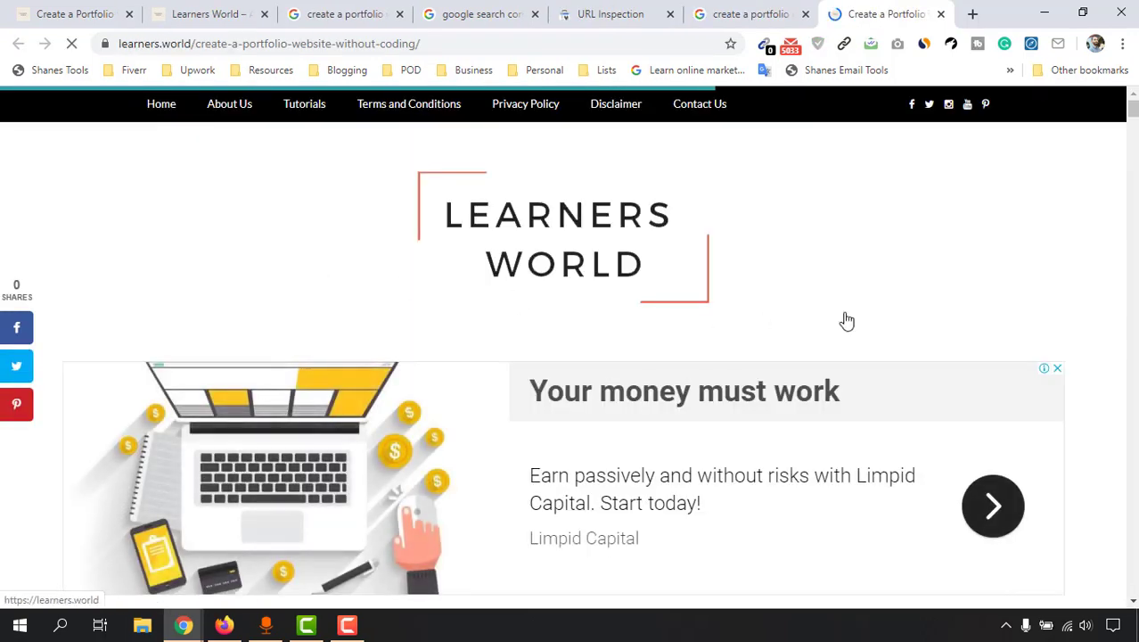
{"action": "scroll", "coordinate": [897, 325], "scroll_direction": "down", "scroll_amount": 5}
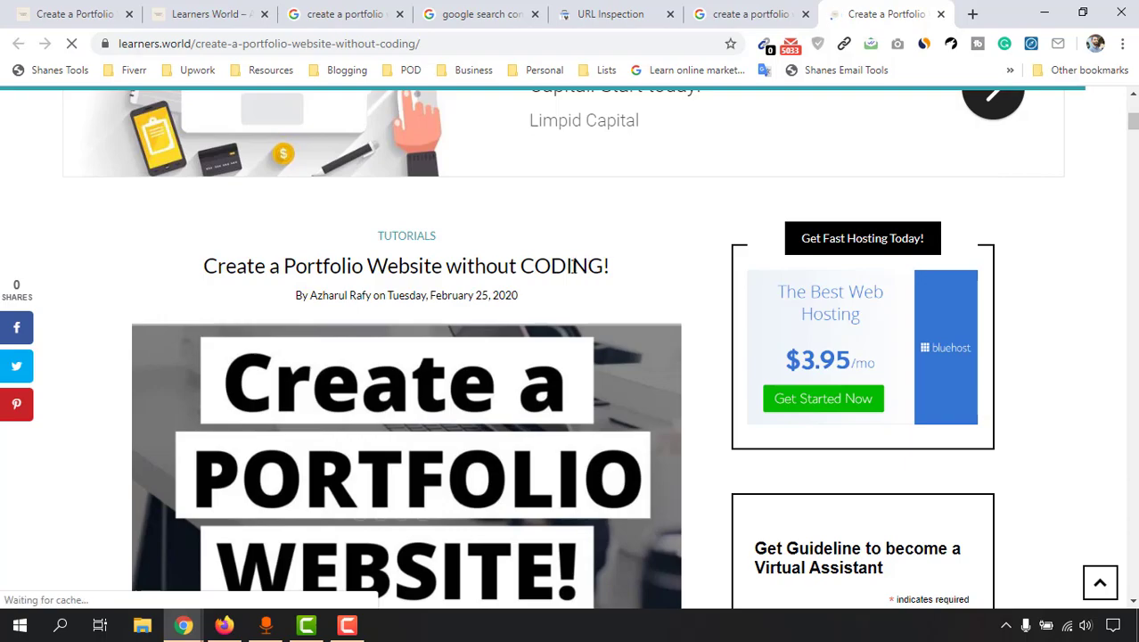
{"action": "scroll", "coordinate": [407, 356], "scroll_direction": "down", "scroll_amount": 15}
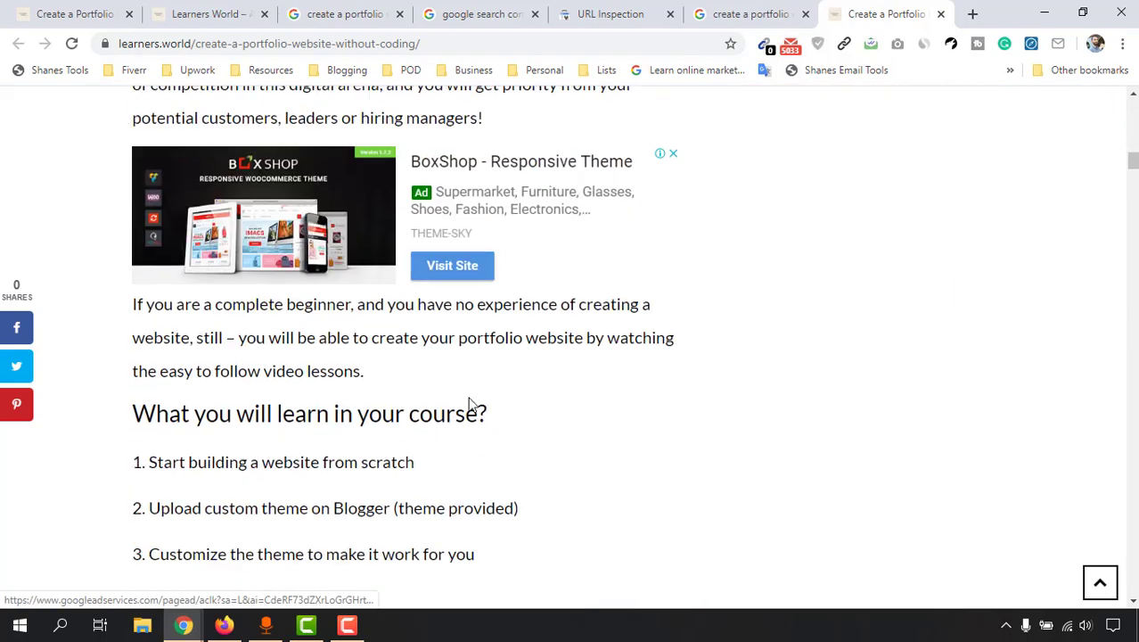
{"action": "scroll", "coordinate": [471, 403], "scroll_direction": "down", "scroll_amount": 18}
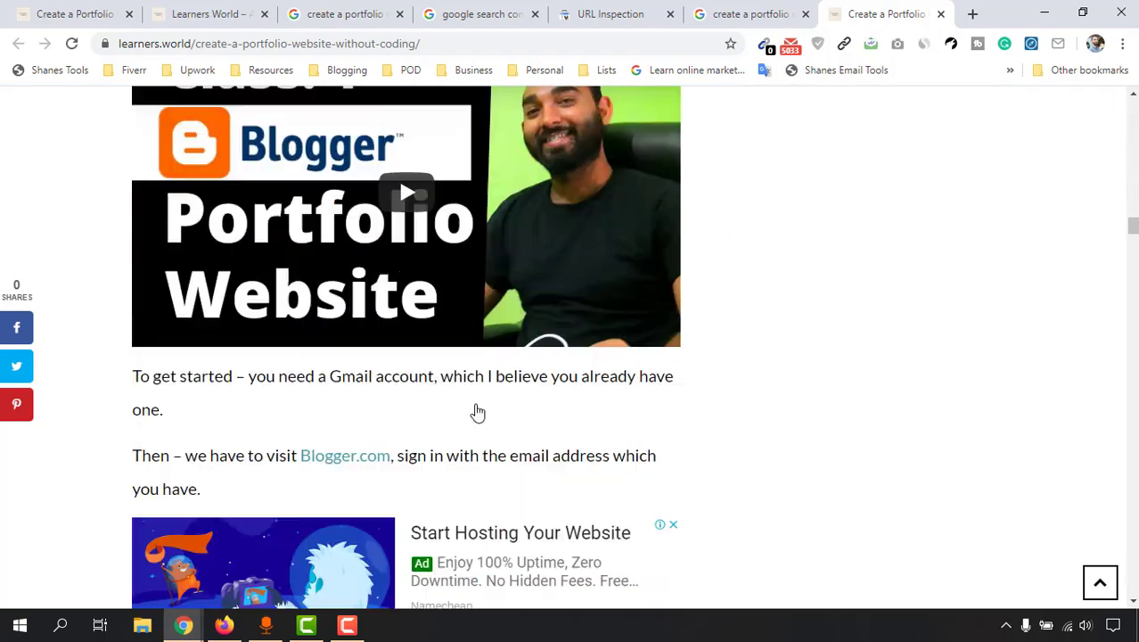
{"action": "scroll", "coordinate": [477, 412], "scroll_direction": "down", "scroll_amount": 12}
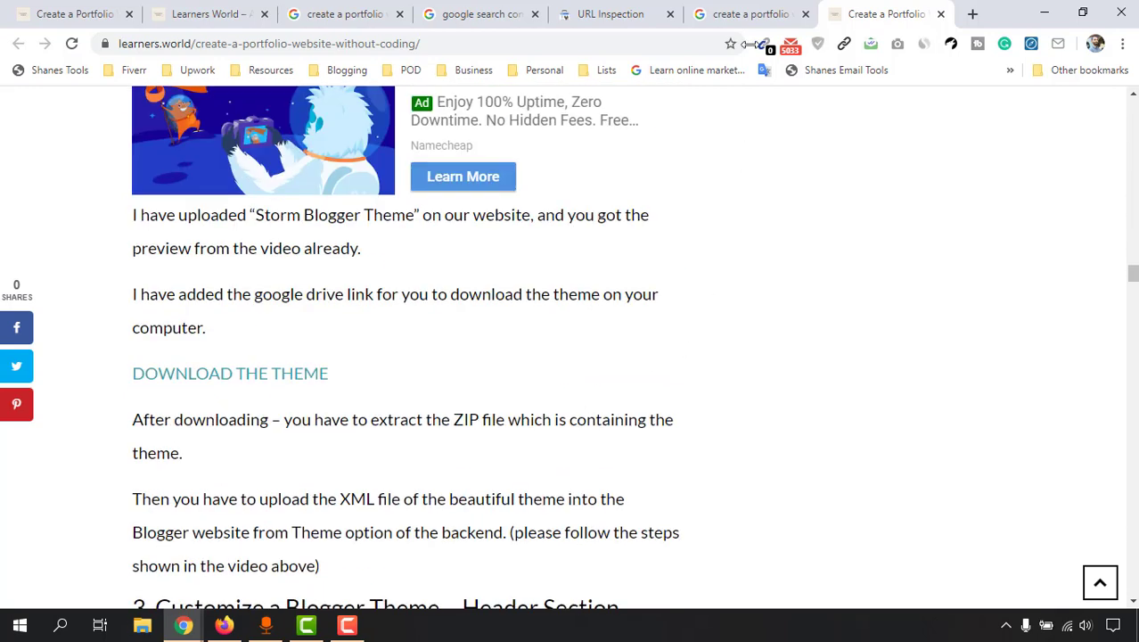
{"action": "left_click", "coordinate": [748, 15]}
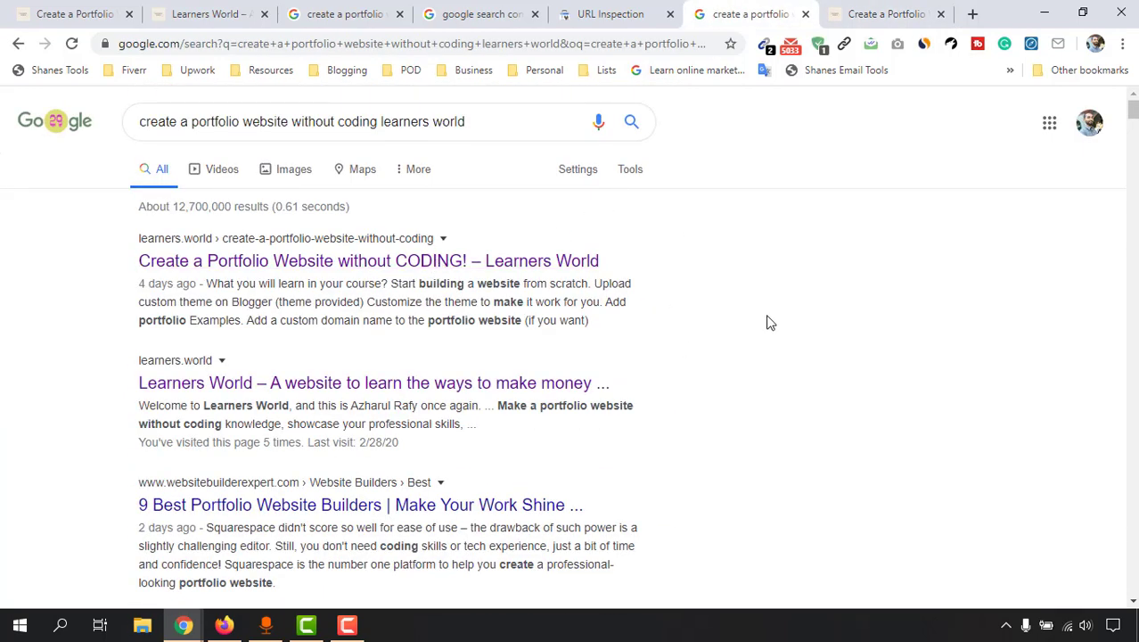
{"action": "left_click", "coordinate": [882, 14]}
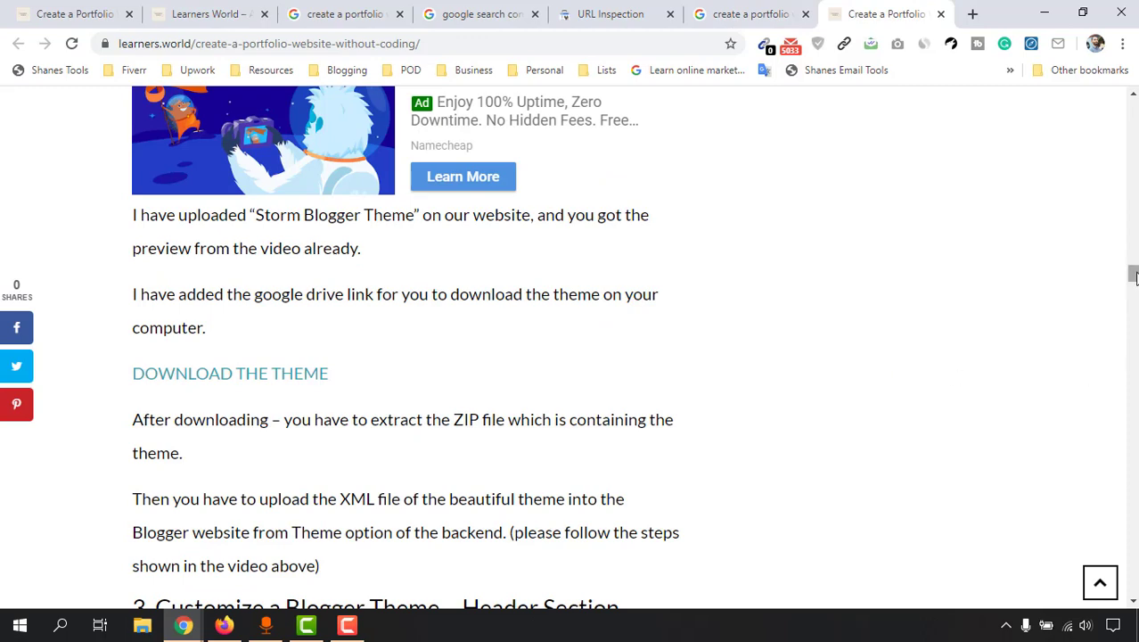
{"action": "left_click_drag", "start_coordinate": [1132, 270], "coordinate": [1133, 245]}
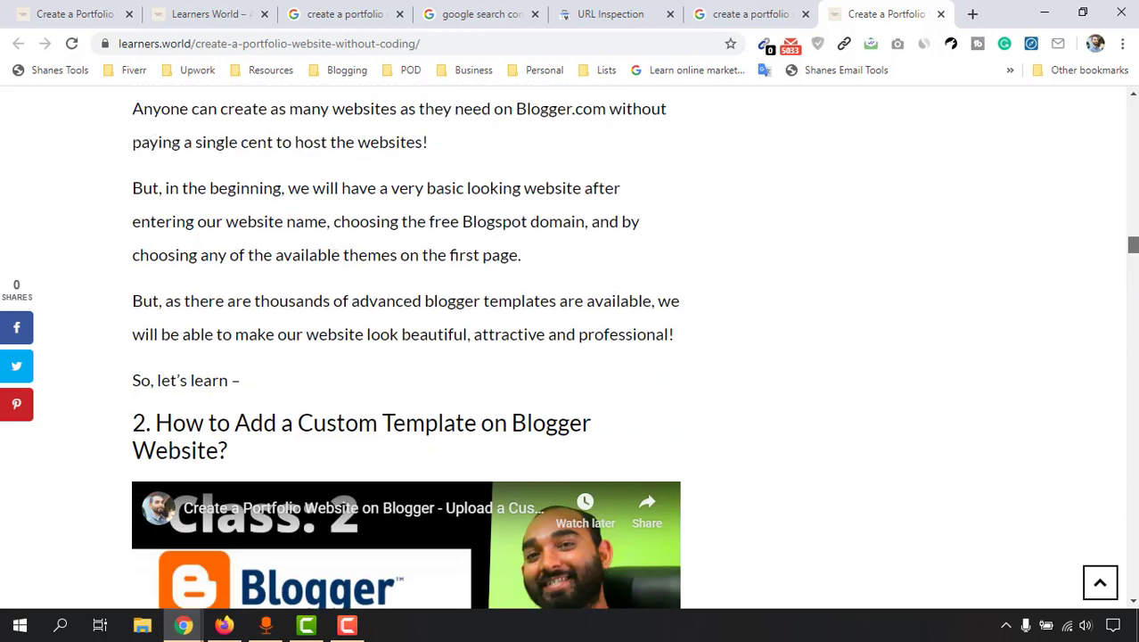